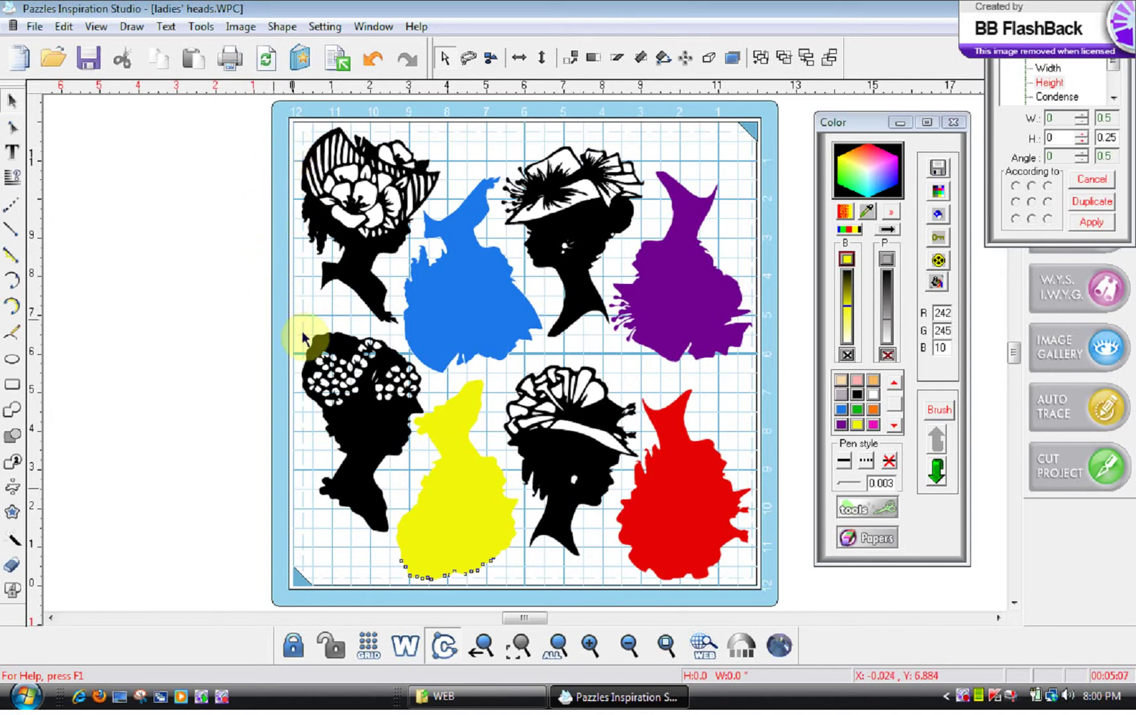
Step: Preview the design as outlines, return to filled silhouettes, and browse the Image commands
click(406, 645)
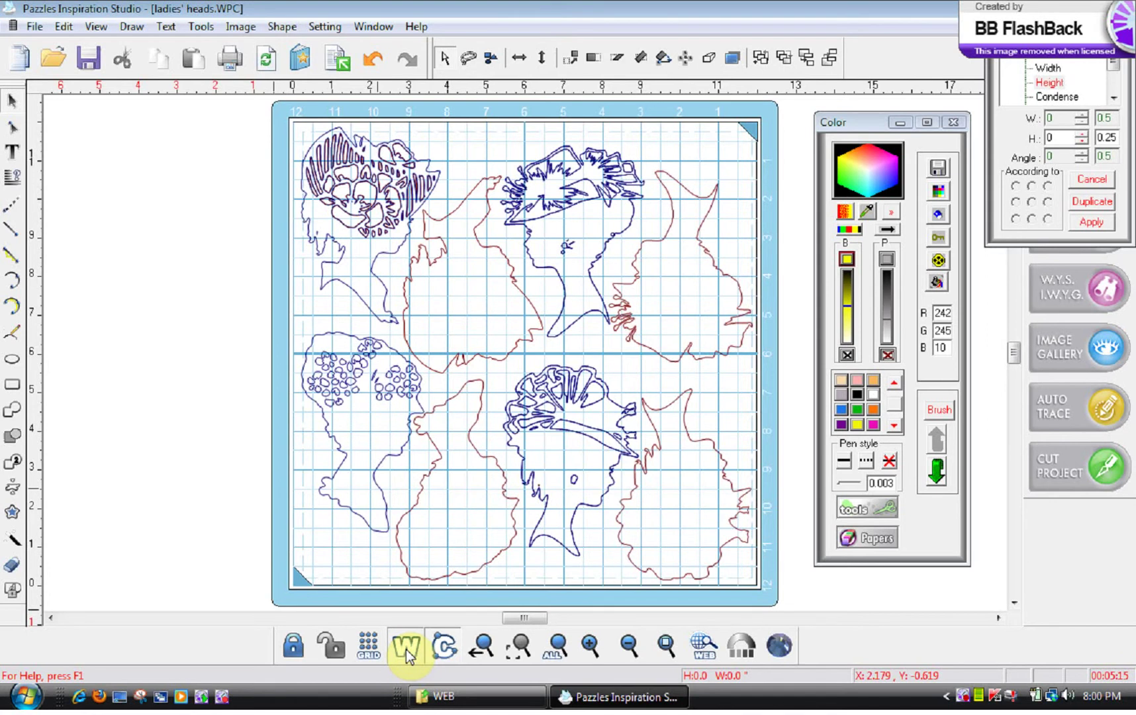
click(406, 649)
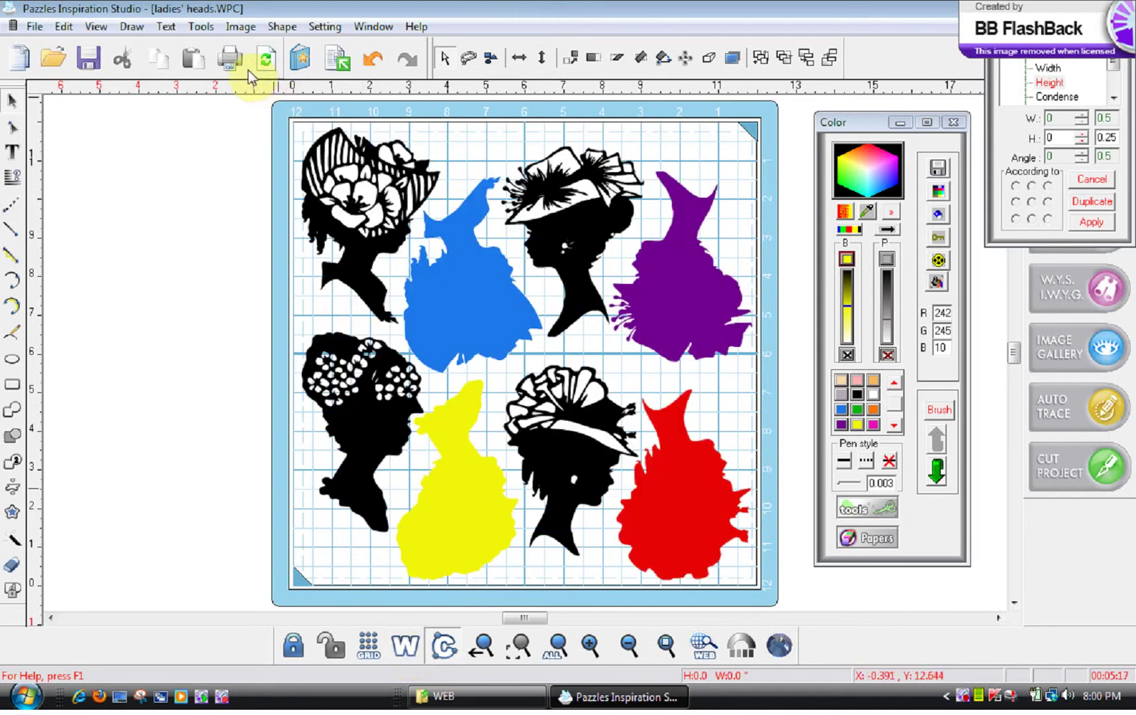
click(243, 29)
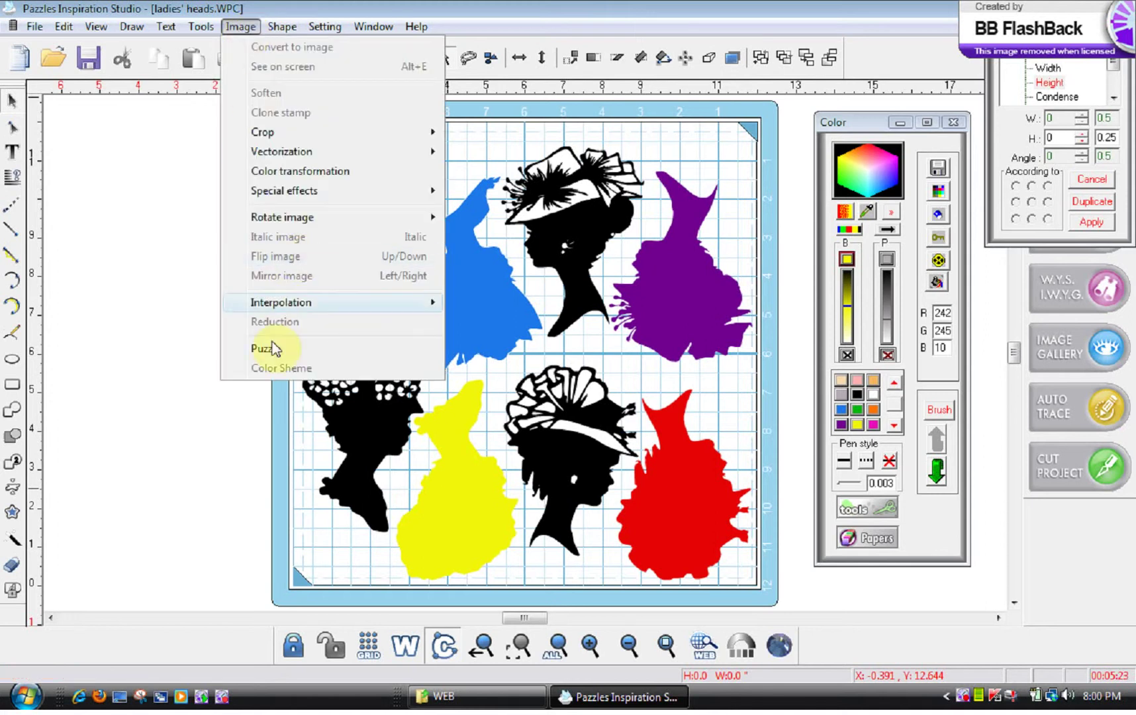
click(246, 26)
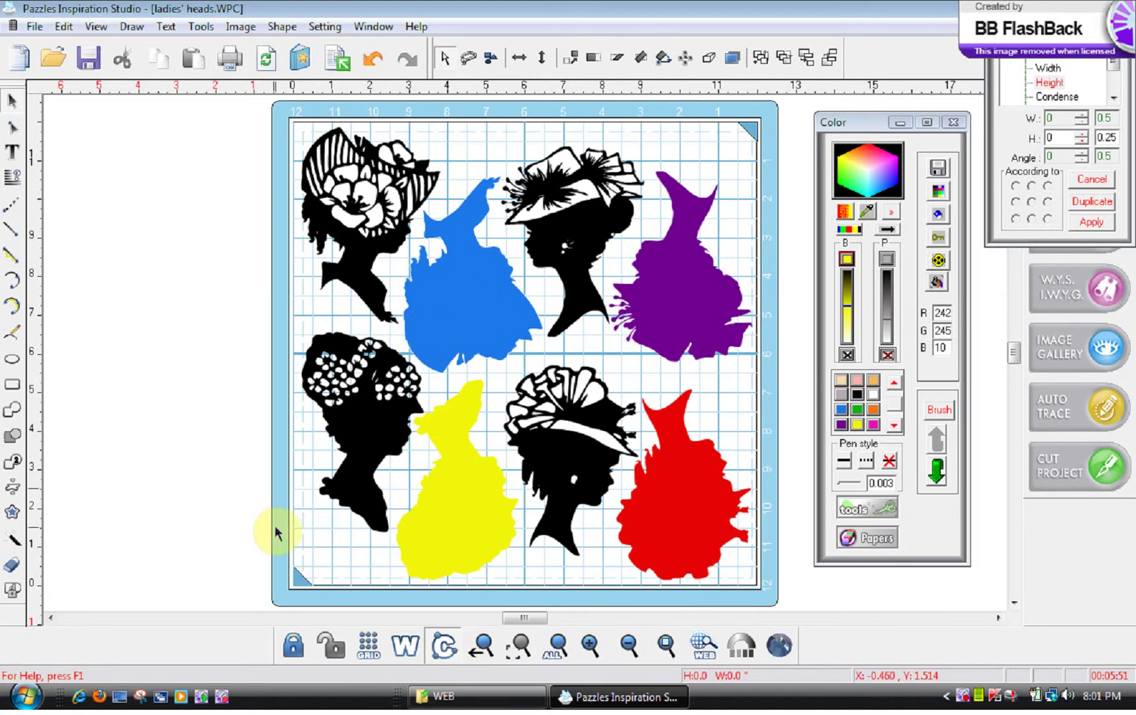
Step: Select the yellow shadow, then the red shadow, and bring up the Shape commands
click(432, 505)
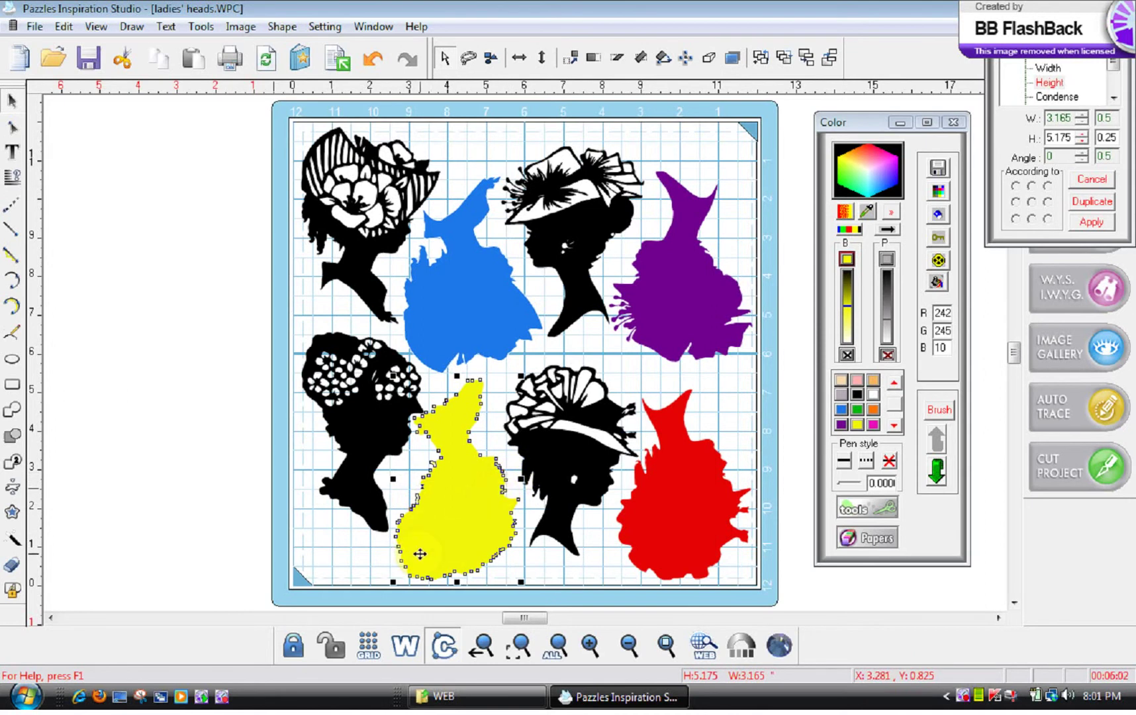
click(650, 544)
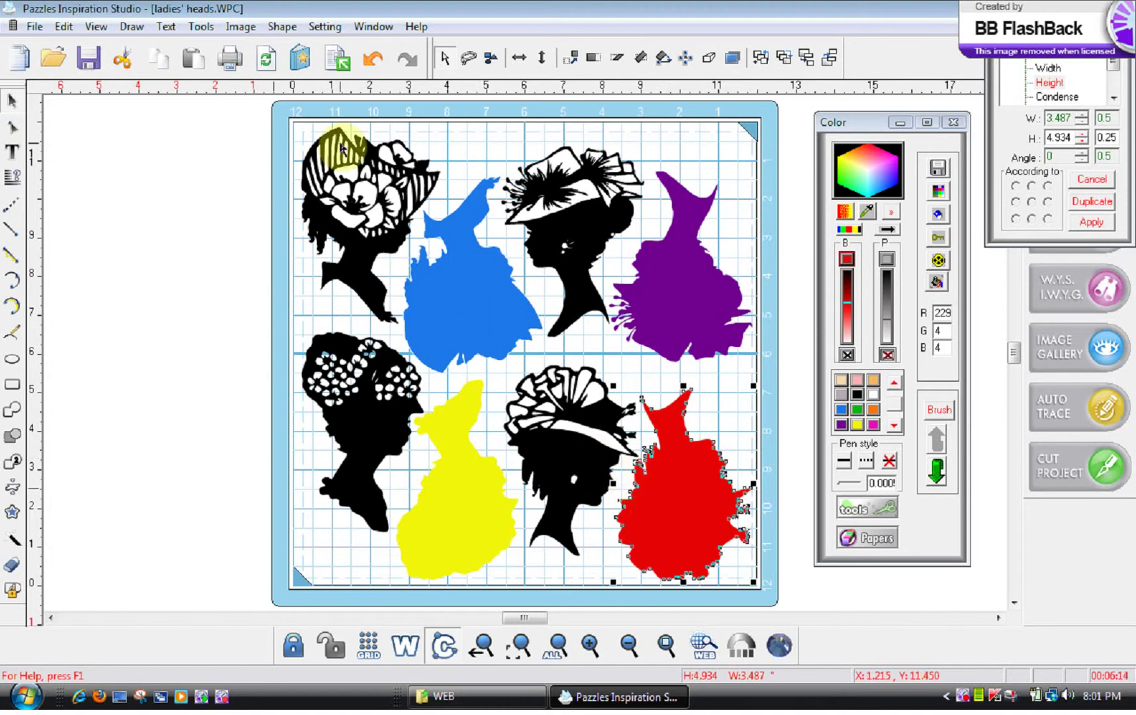
click(280, 28)
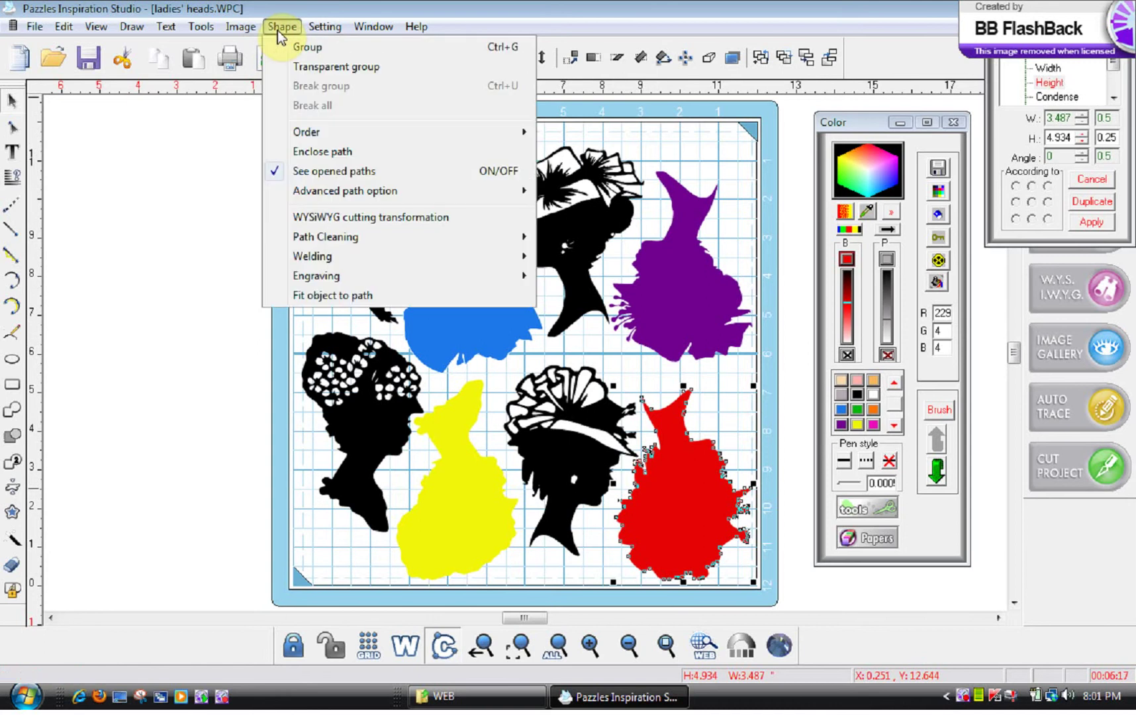
Step: Change the red shadow's path to Bézier curves, then select the lower black head
mouse_move(340, 197)
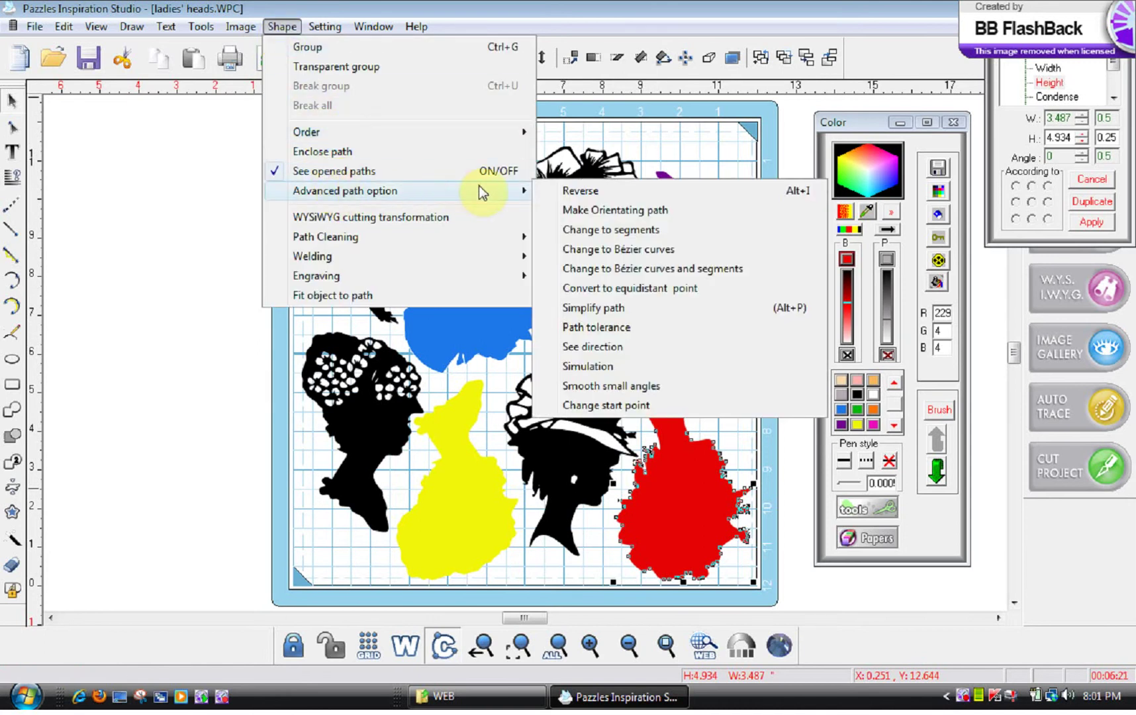
click(596, 254)
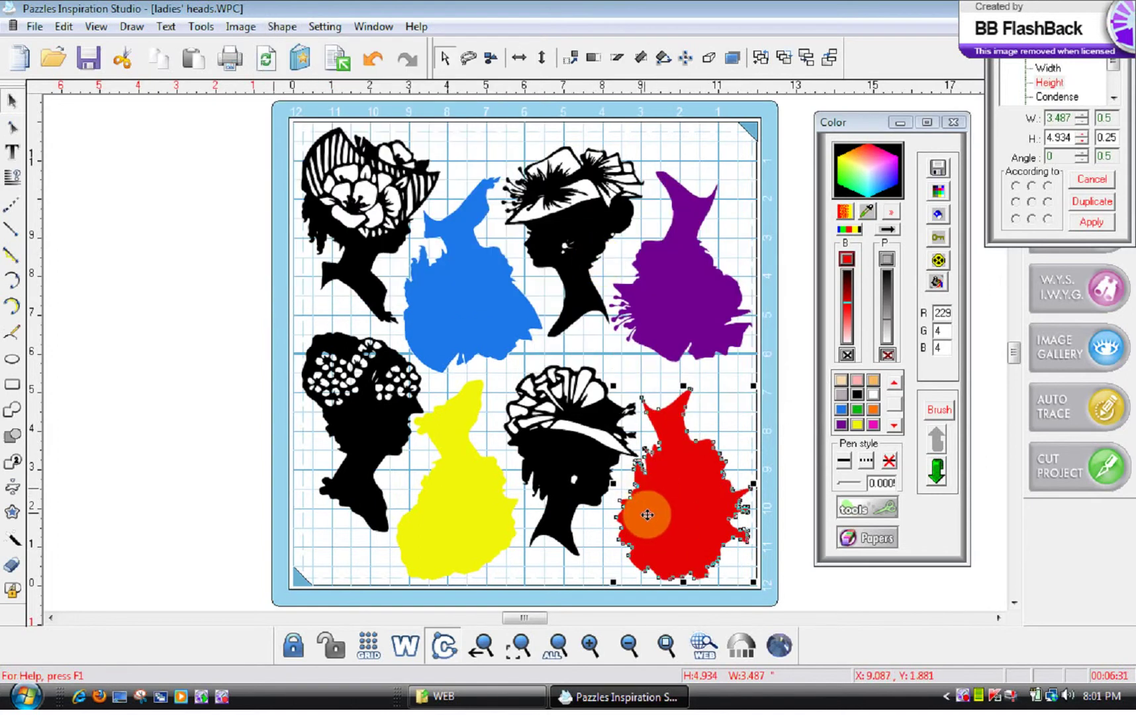
click(571, 450)
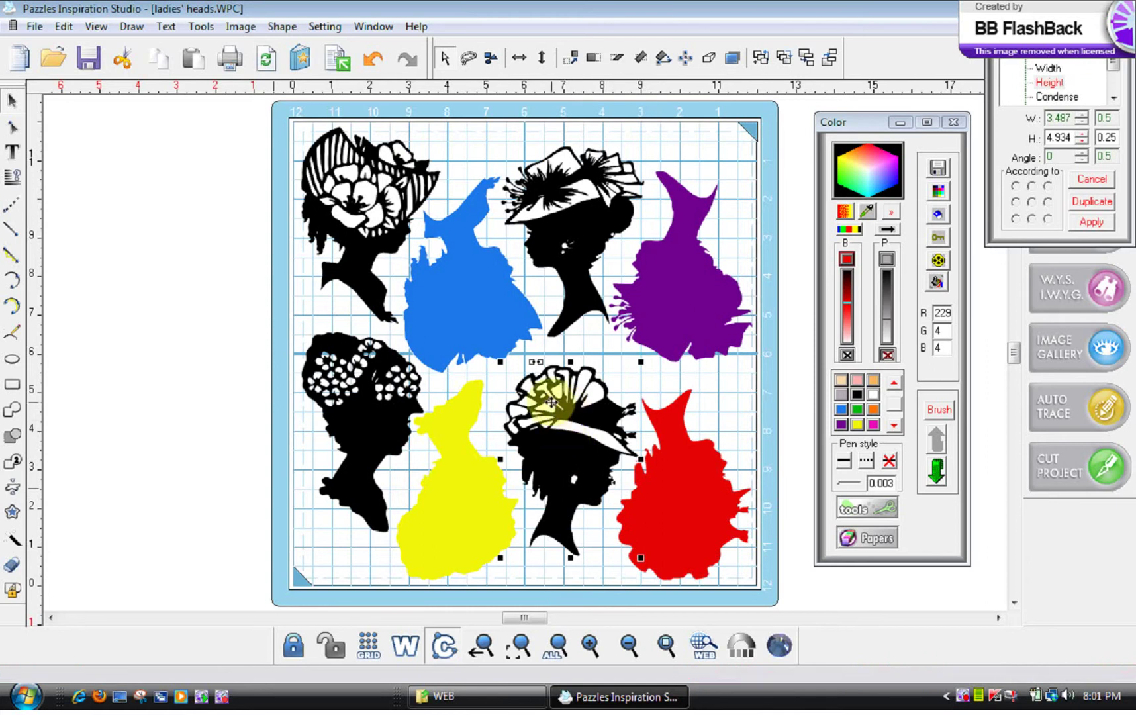
Step: Break the lower black head's group and convert all its pieces to Bézier curves
click(536, 363)
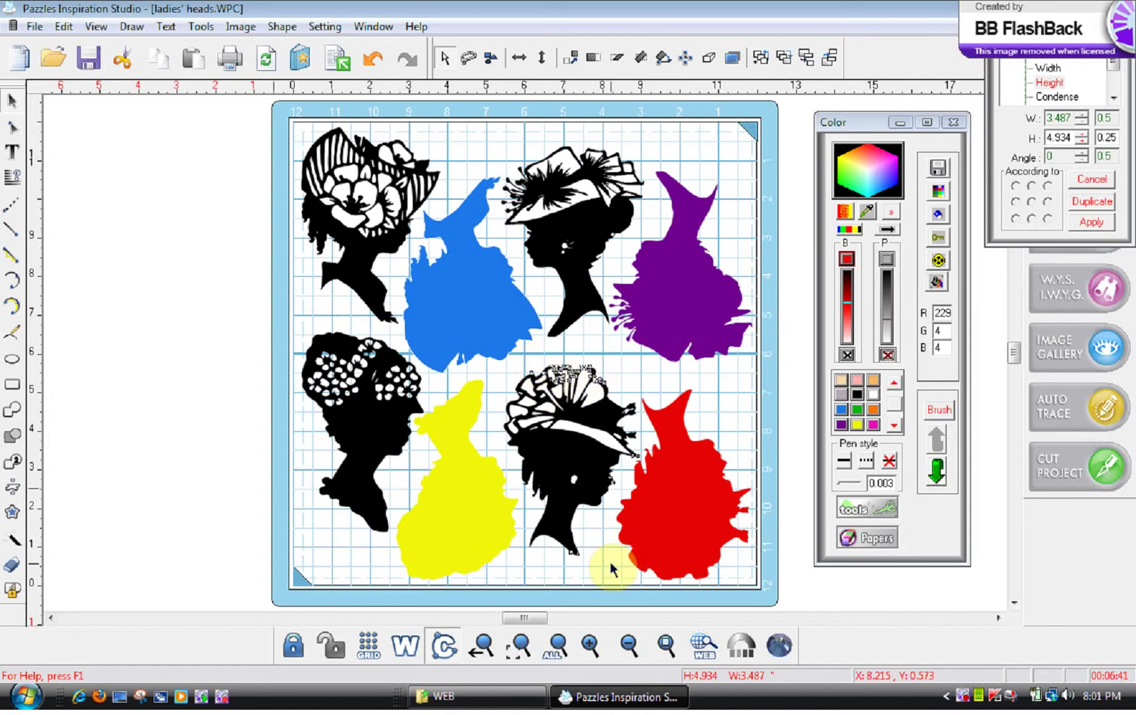
scroll(650, 600, down, 1)
drag(653, 591, 491, 333)
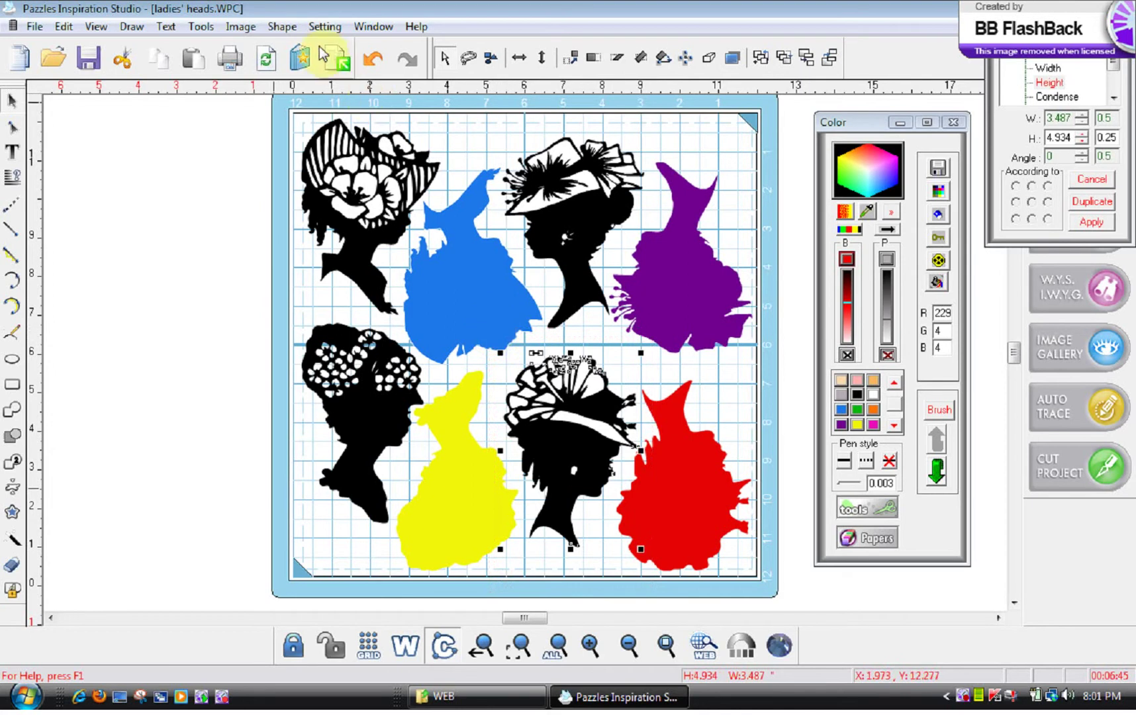
click(281, 26)
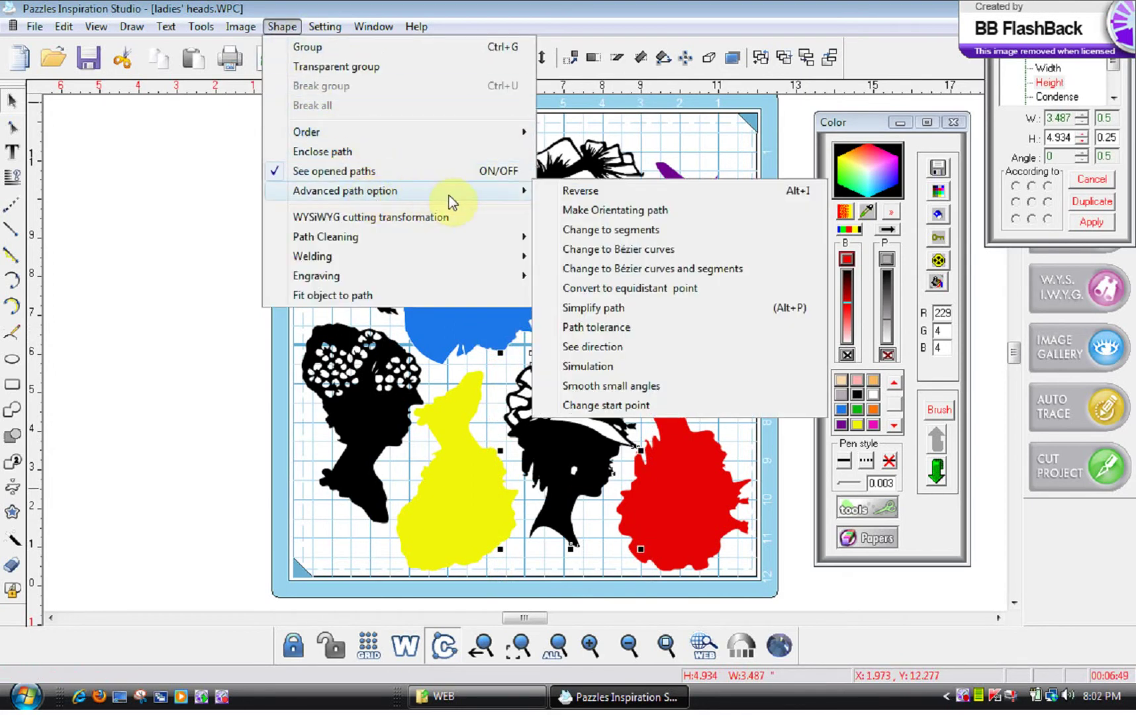
click(573, 256)
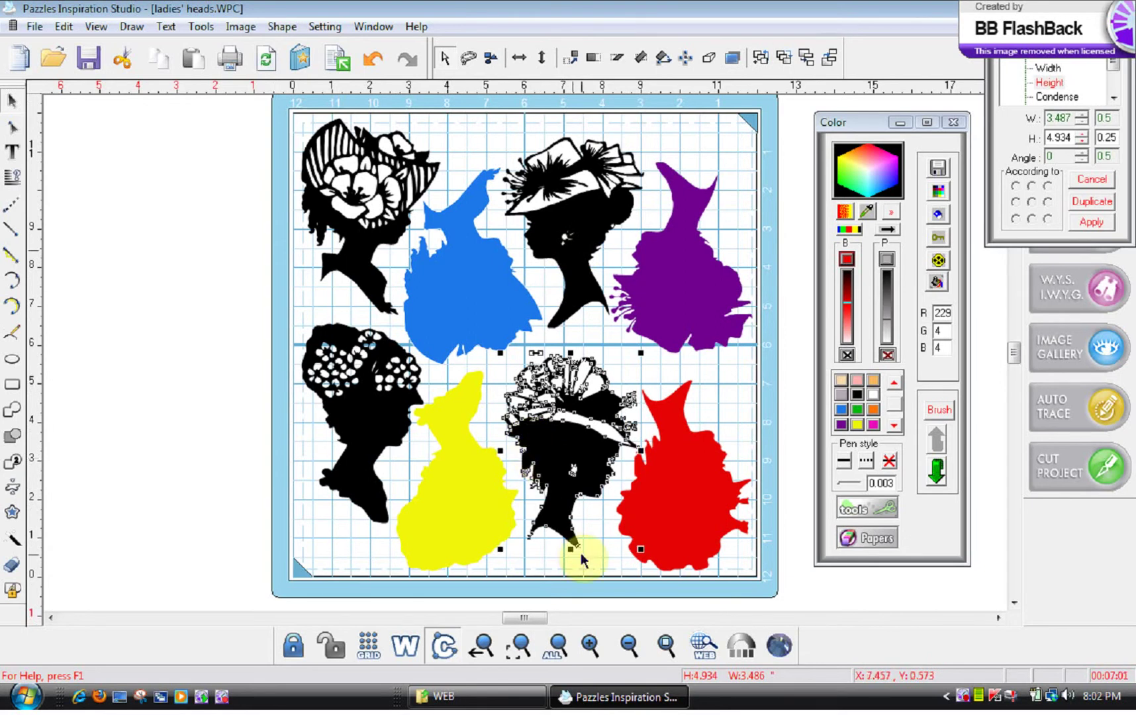
click(591, 644)
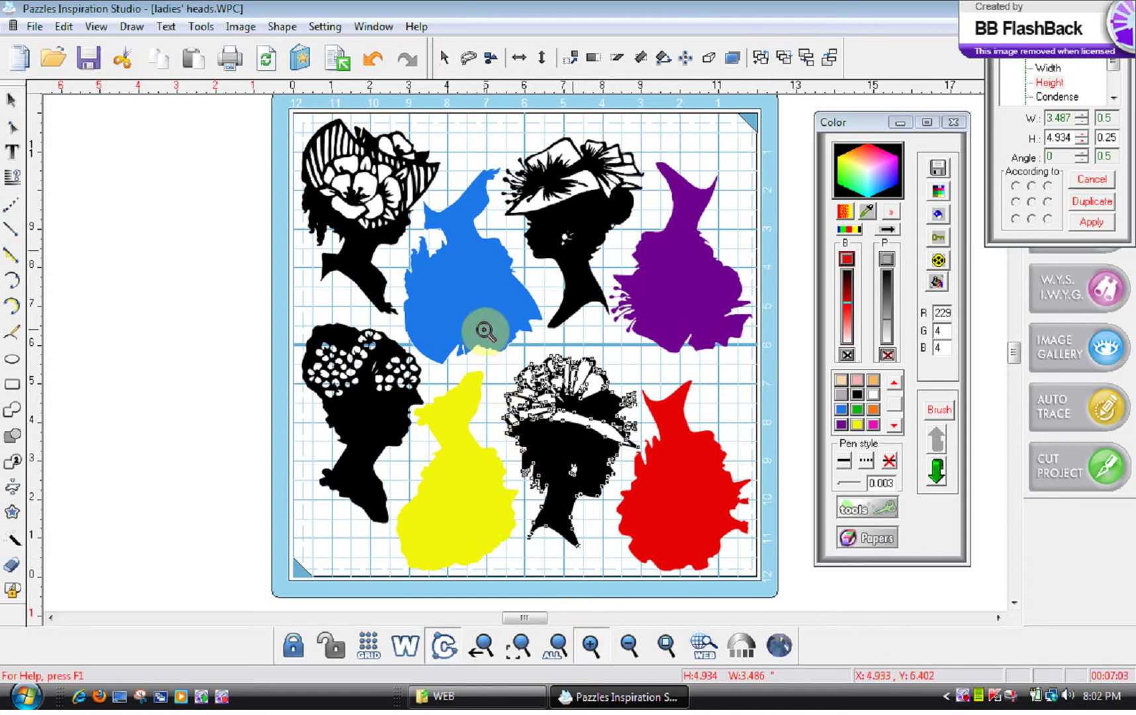
Step: Zoom into the hat flower and straighten the sliver and strand edges, closing the white gap
click(648, 466)
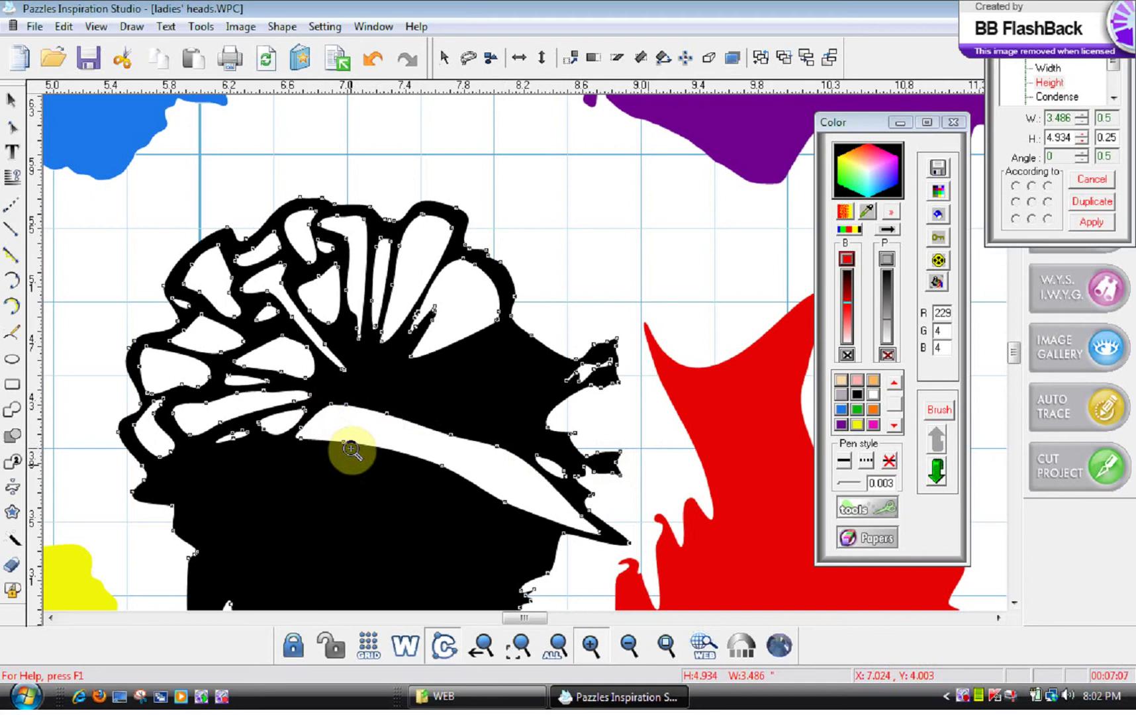
drag(211, 184, 529, 427)
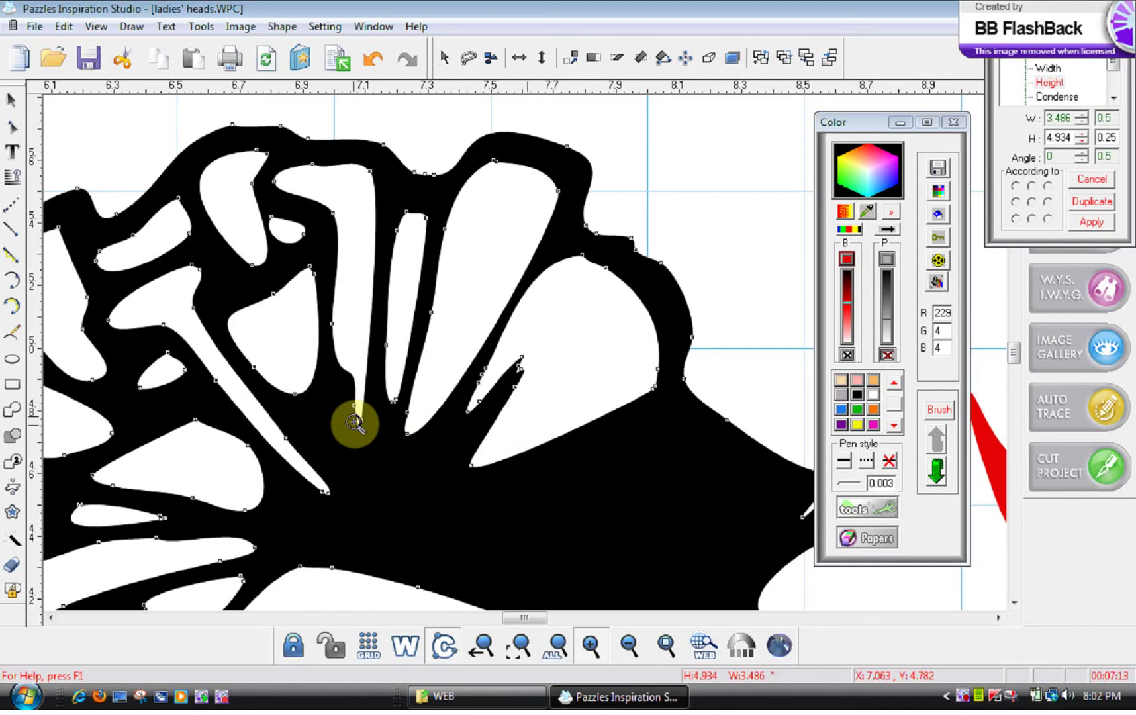
click(11, 258)
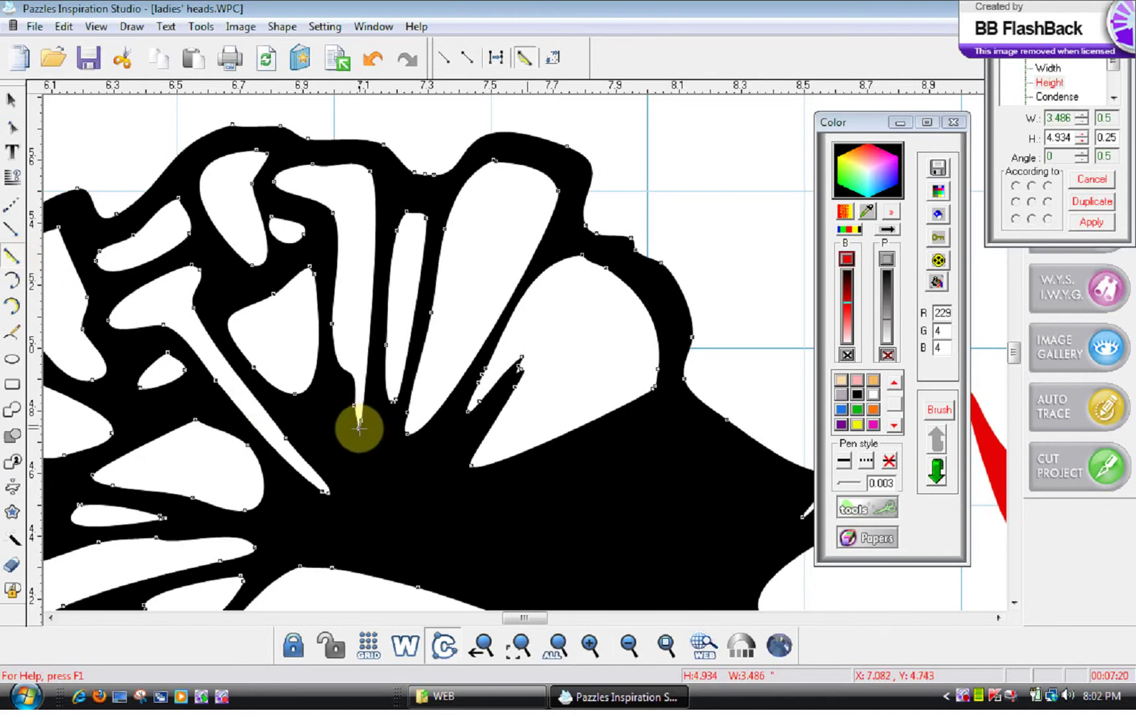
click(358, 423)
click(366, 349)
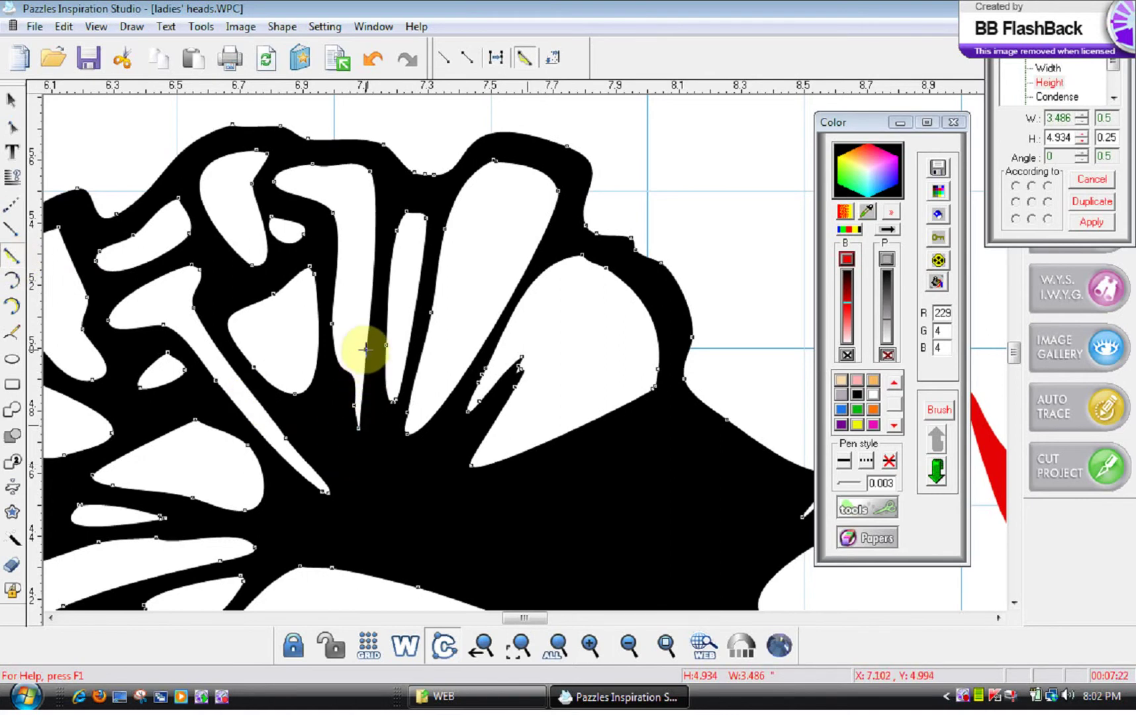
click(499, 339)
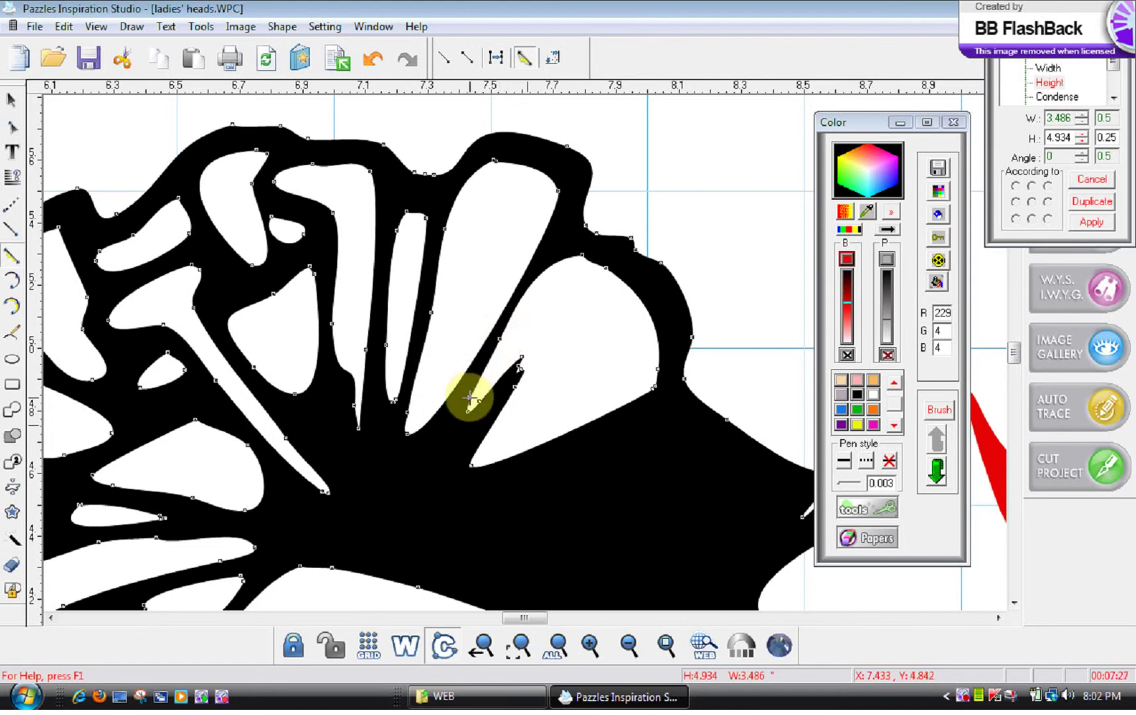
click(521, 364)
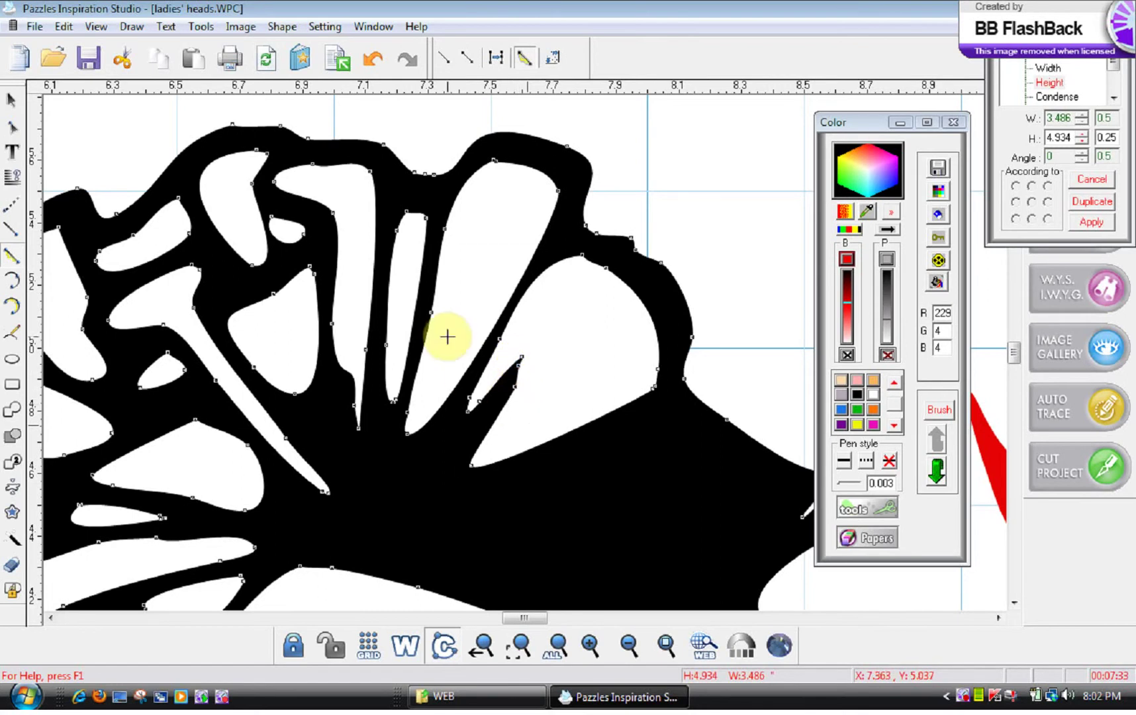
click(11, 307)
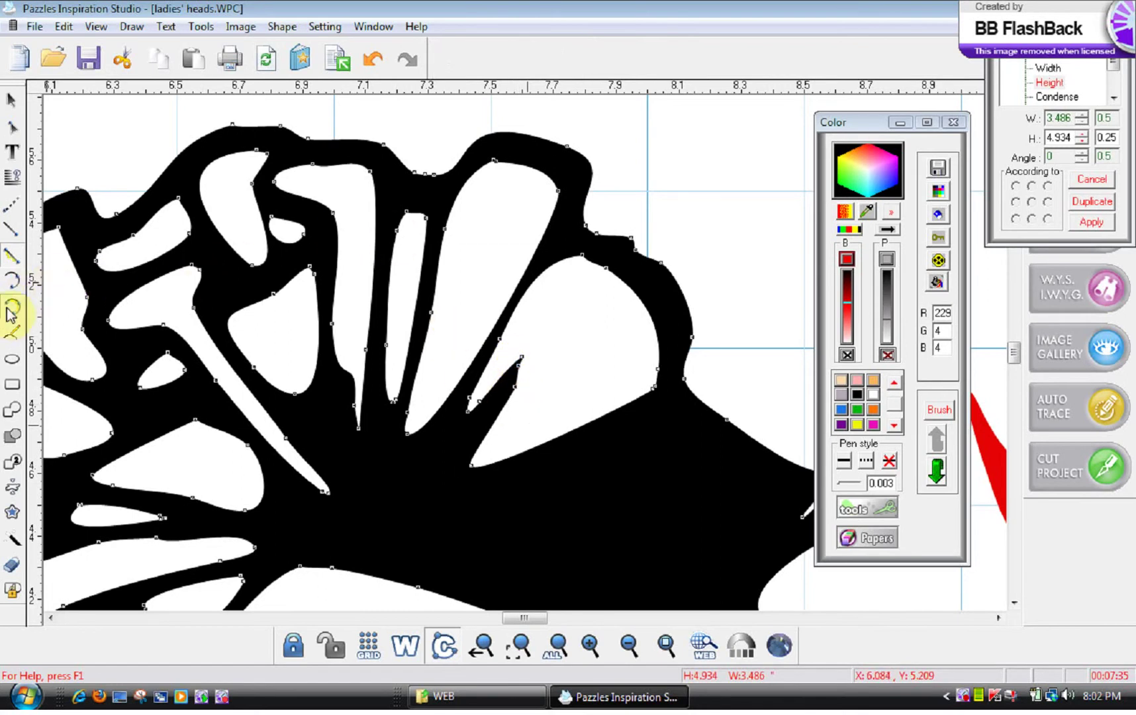
Step: Reshape the top hat contour segment into an arc
click(400, 159)
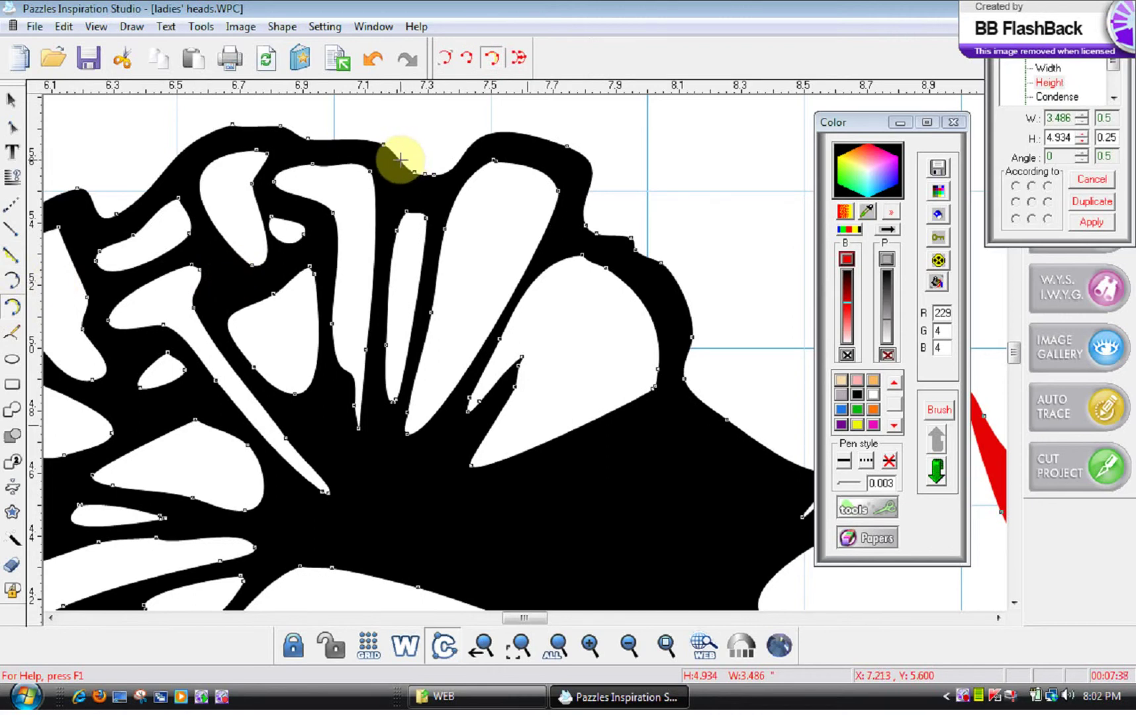
click(13, 308)
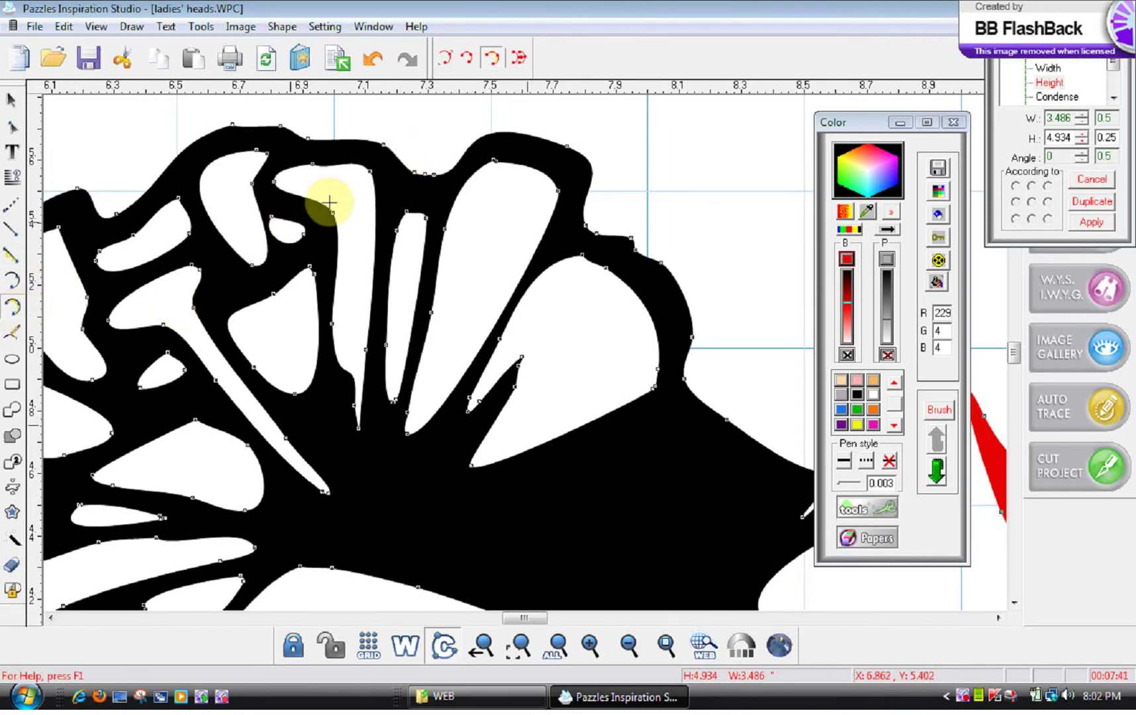
click(395, 154)
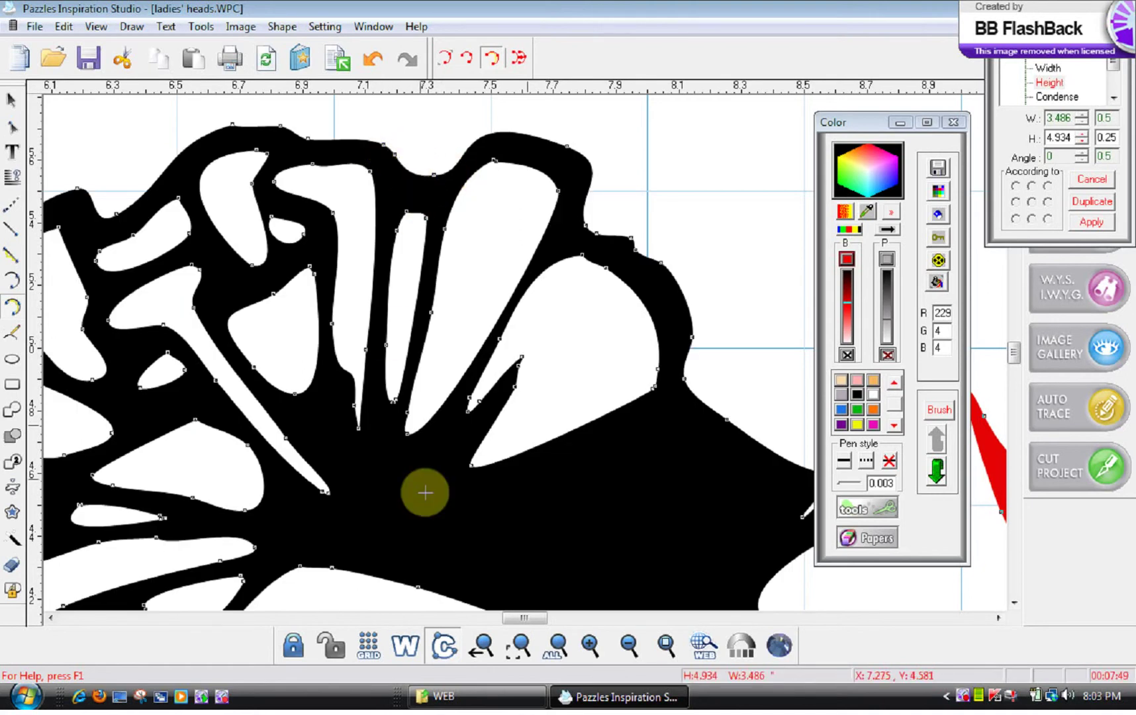
Step: Zoom far into a strand tip and add a node on the white notch's upper edge
mouse_move(520, 617)
mouse_down()
mouse_move(496, 617)
mouse_move(516, 619)
mouse_up()
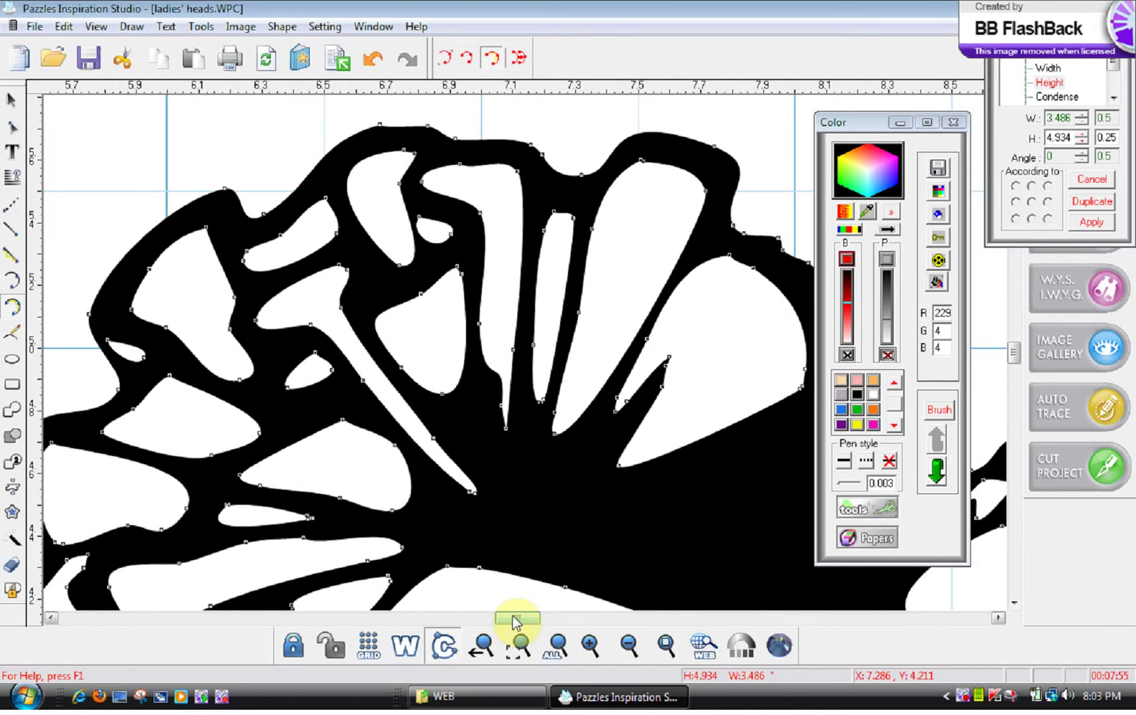
click(592, 648)
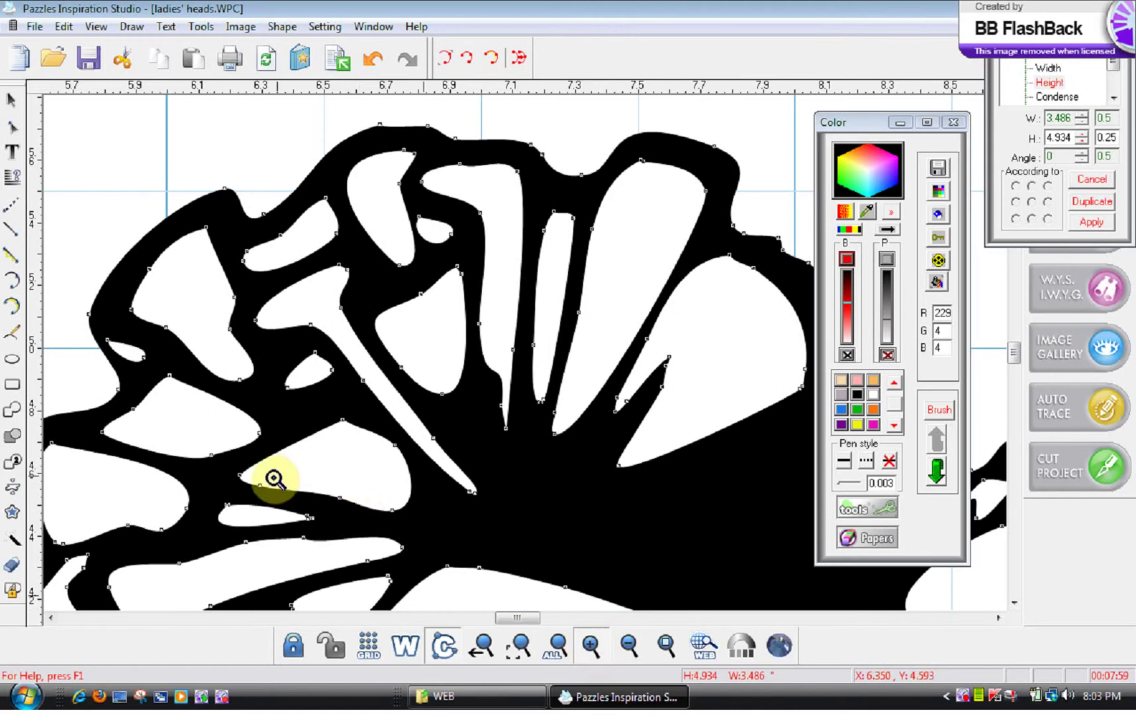
drag(279, 474, 339, 548)
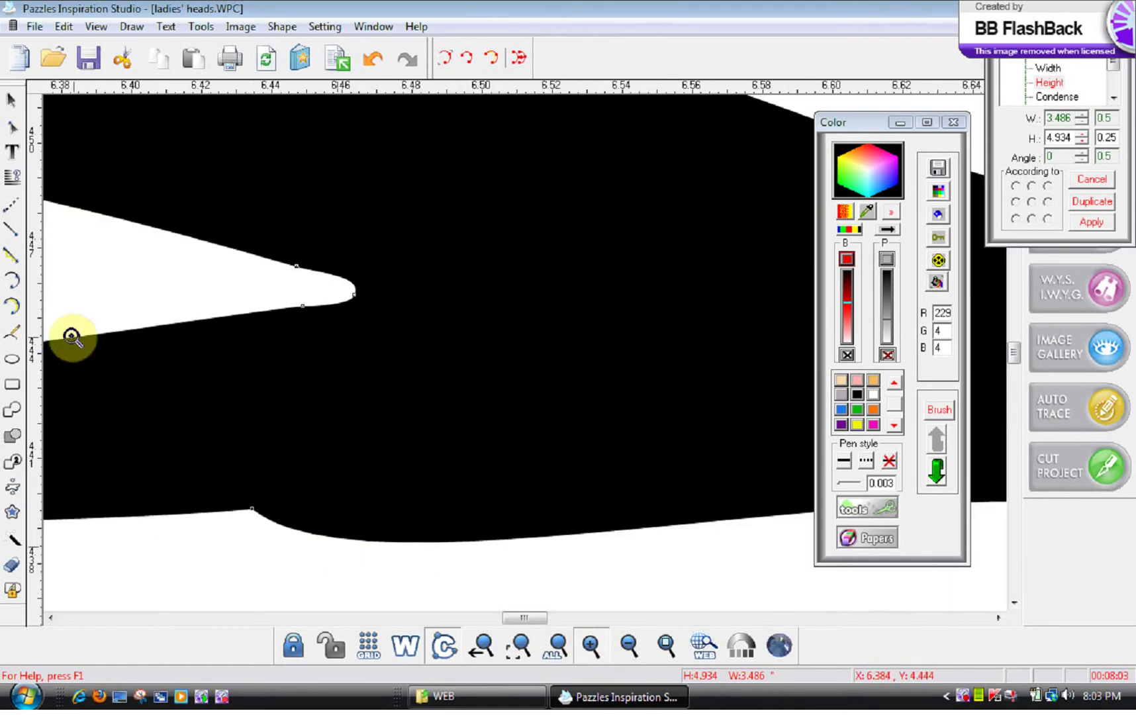
click(13, 264)
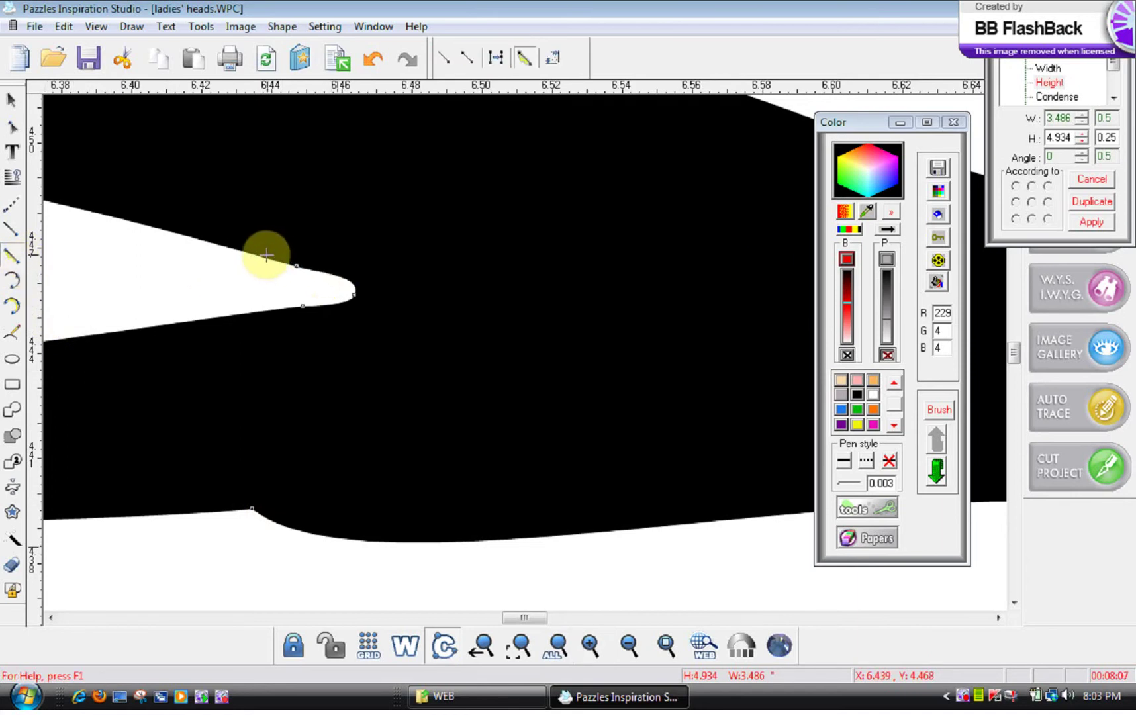
click(237, 249)
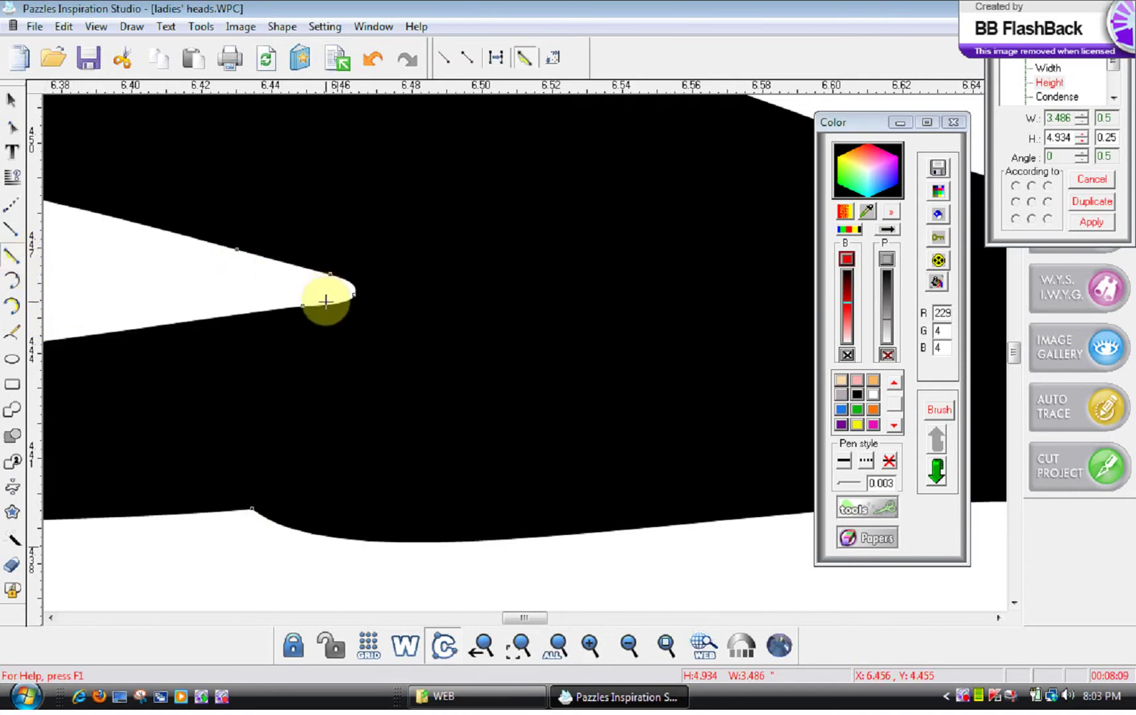
Step: Zoom out to the whole mat and select the red shadow with the Select tool
click(665, 646)
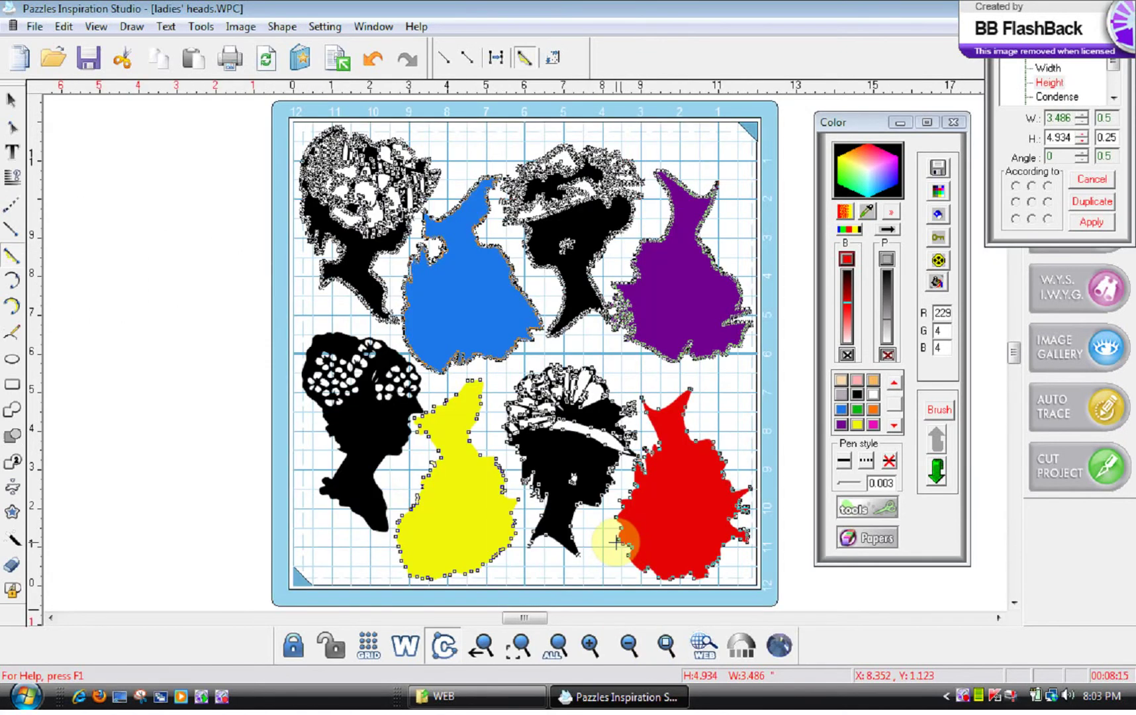
click(11, 101)
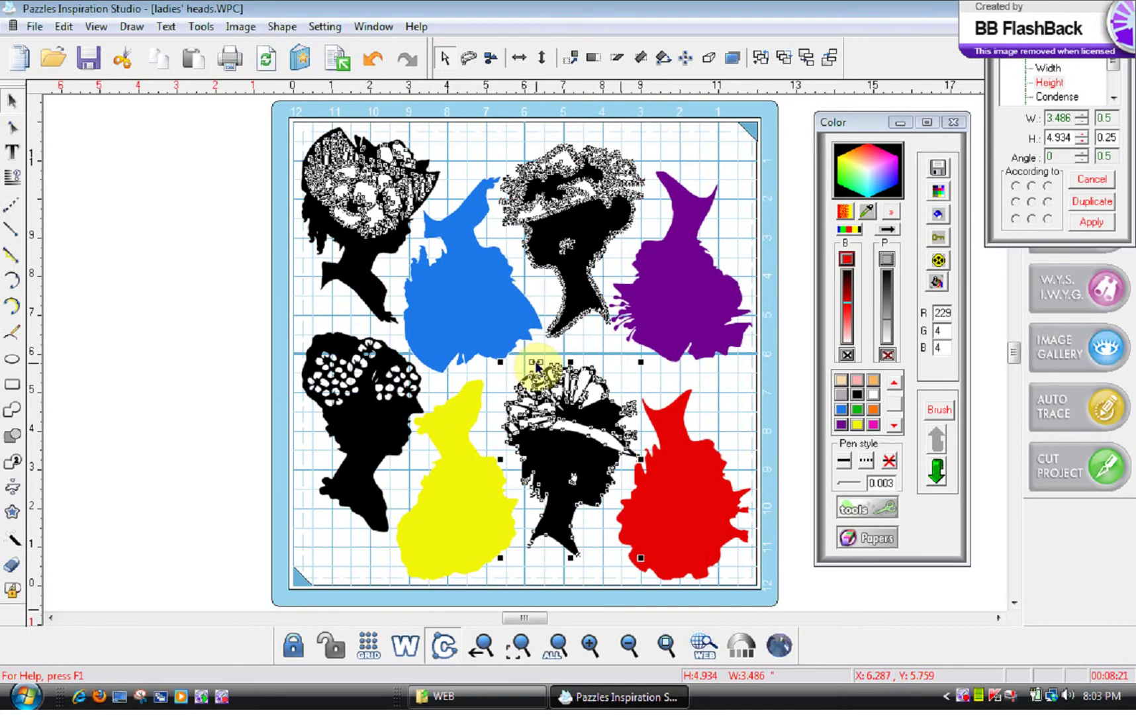
click(666, 496)
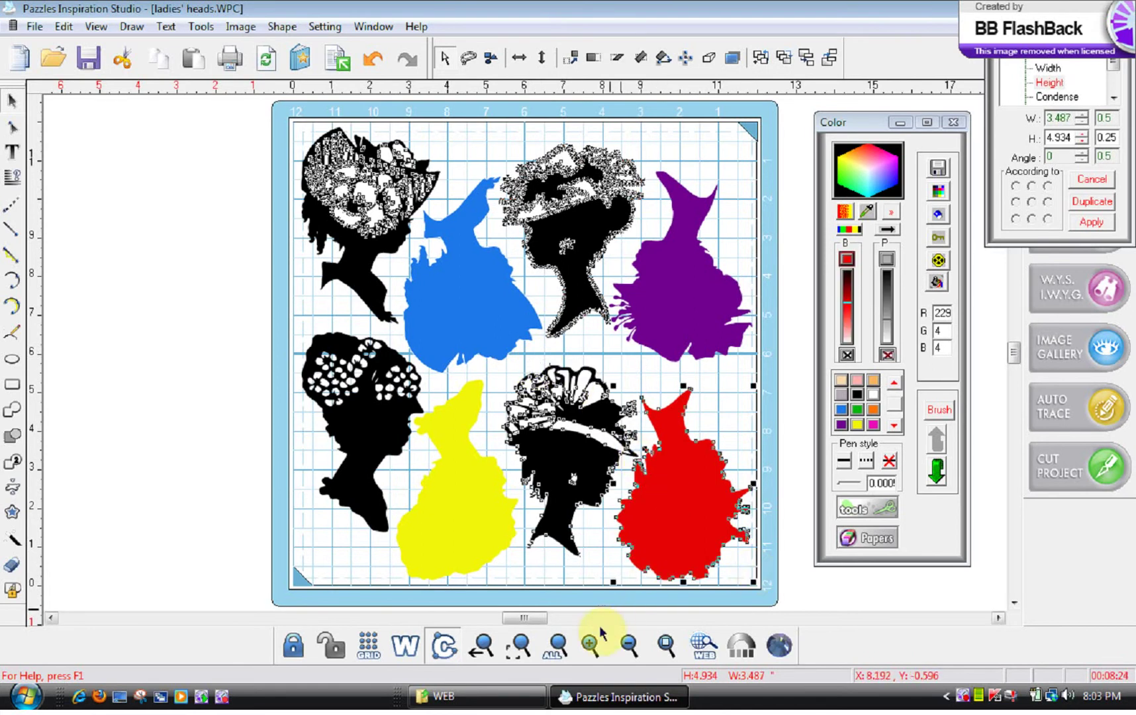
click(592, 653)
click(773, 563)
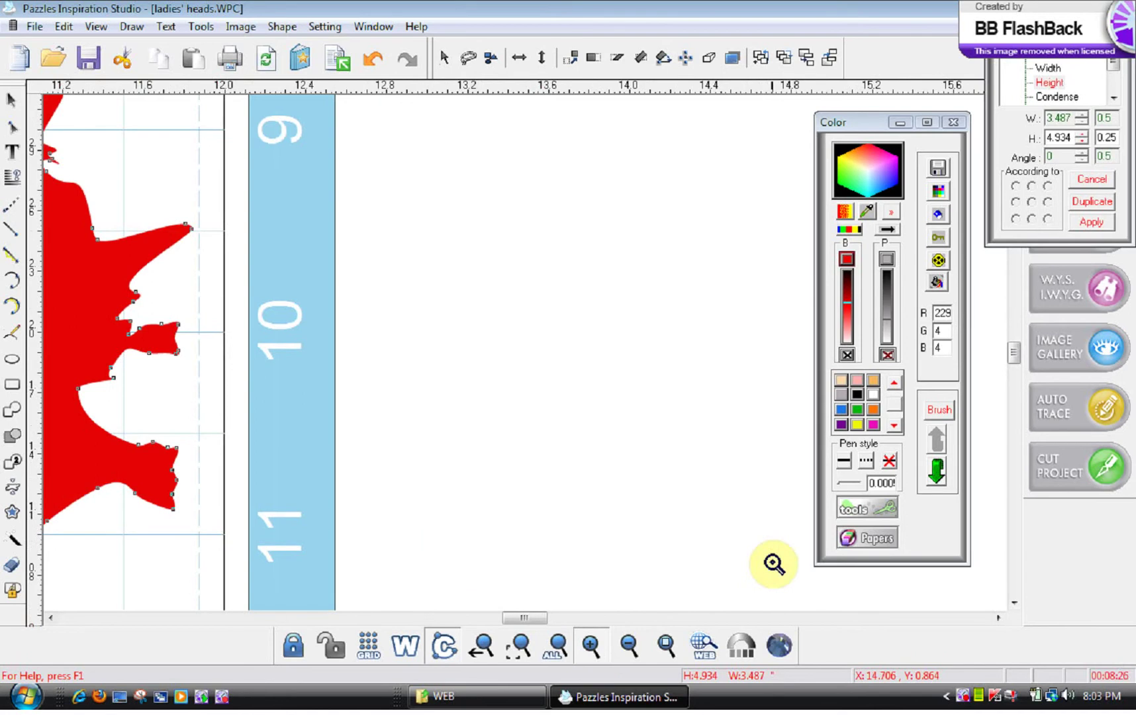
drag(541, 617, 505, 598)
drag(514, 406, 641, 534)
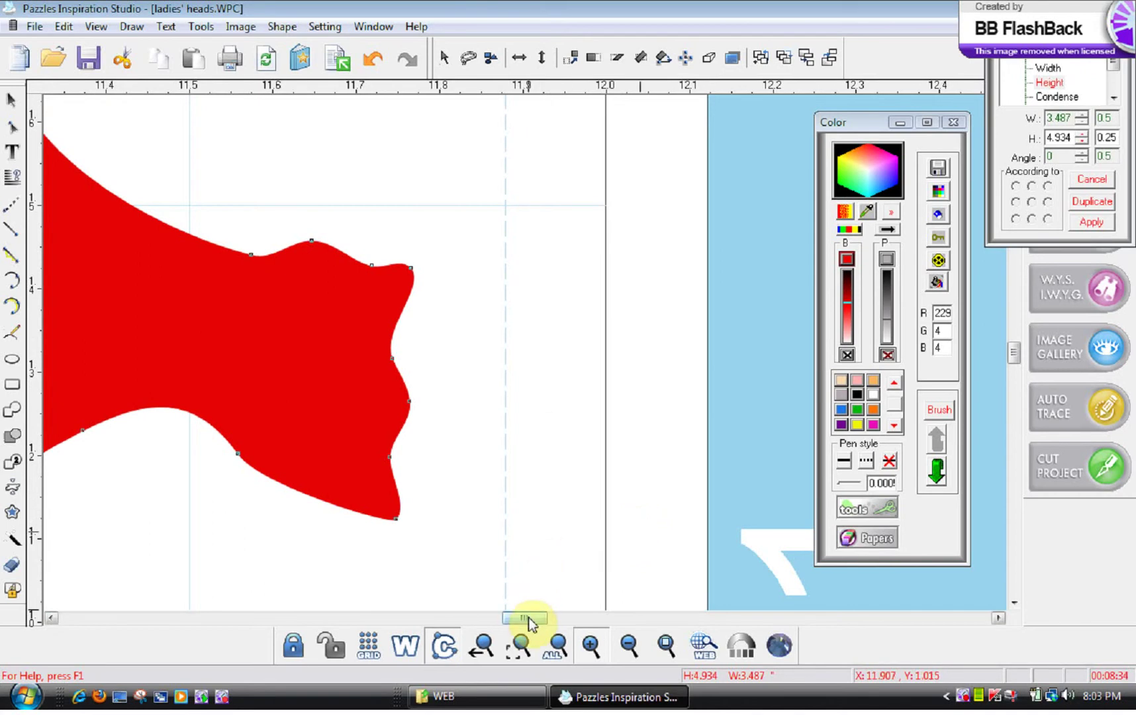
click(652, 643)
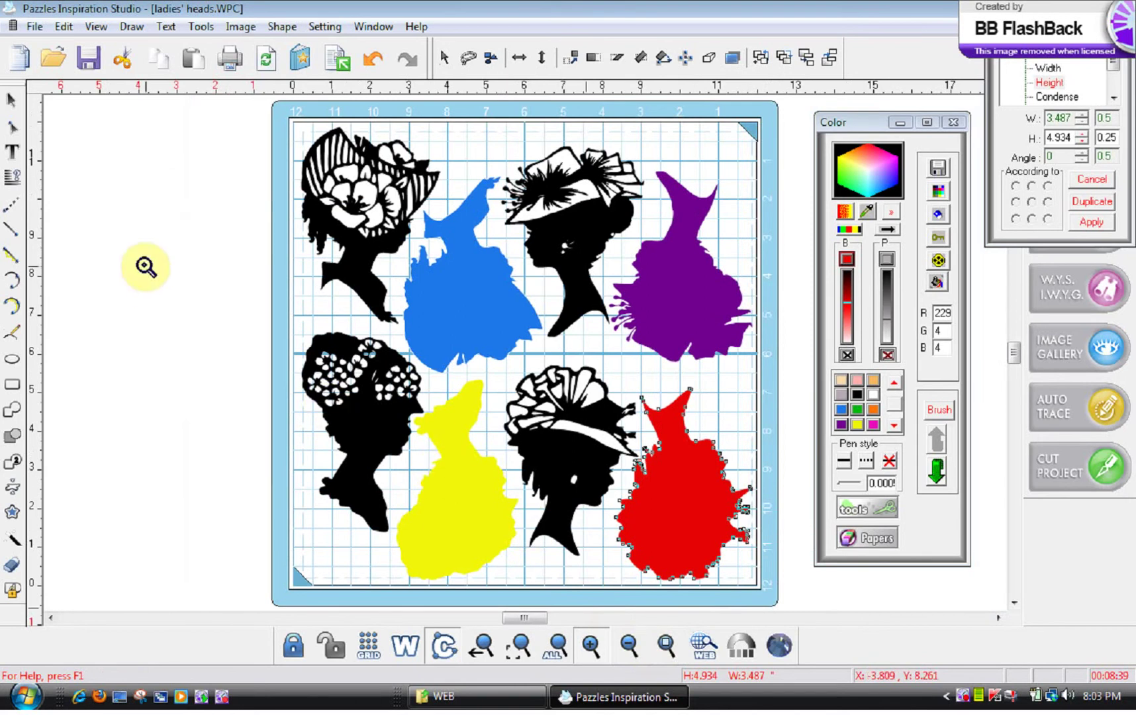
click(11, 101)
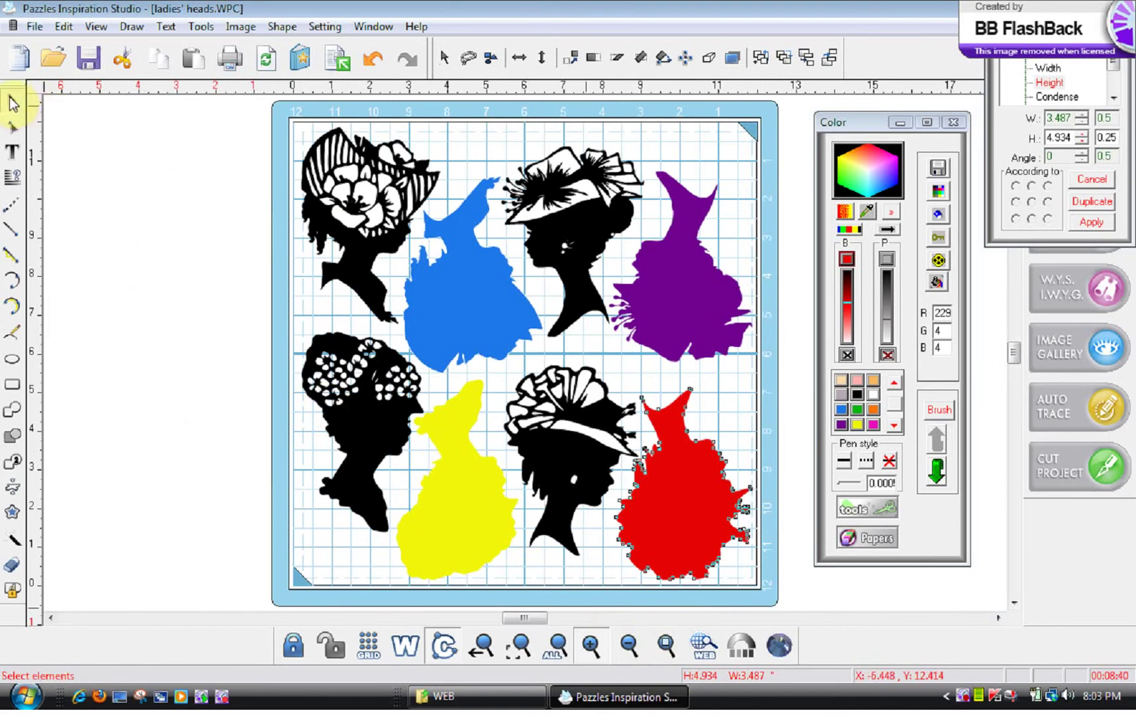
click(314, 207)
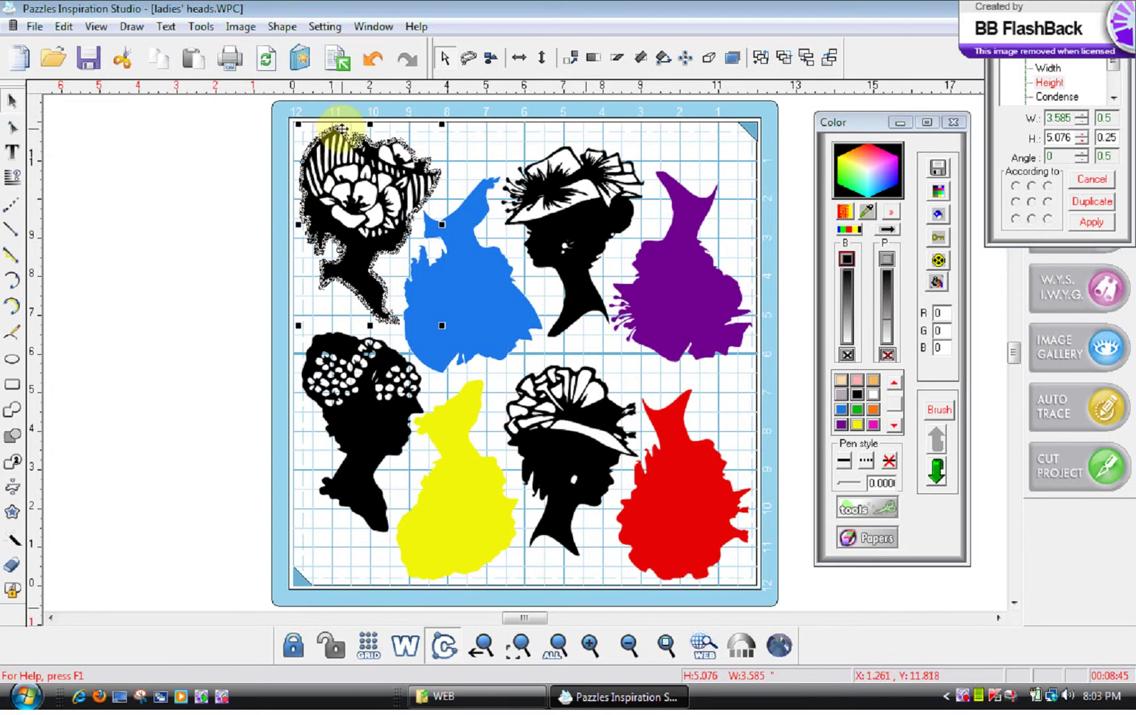
click(286, 29)
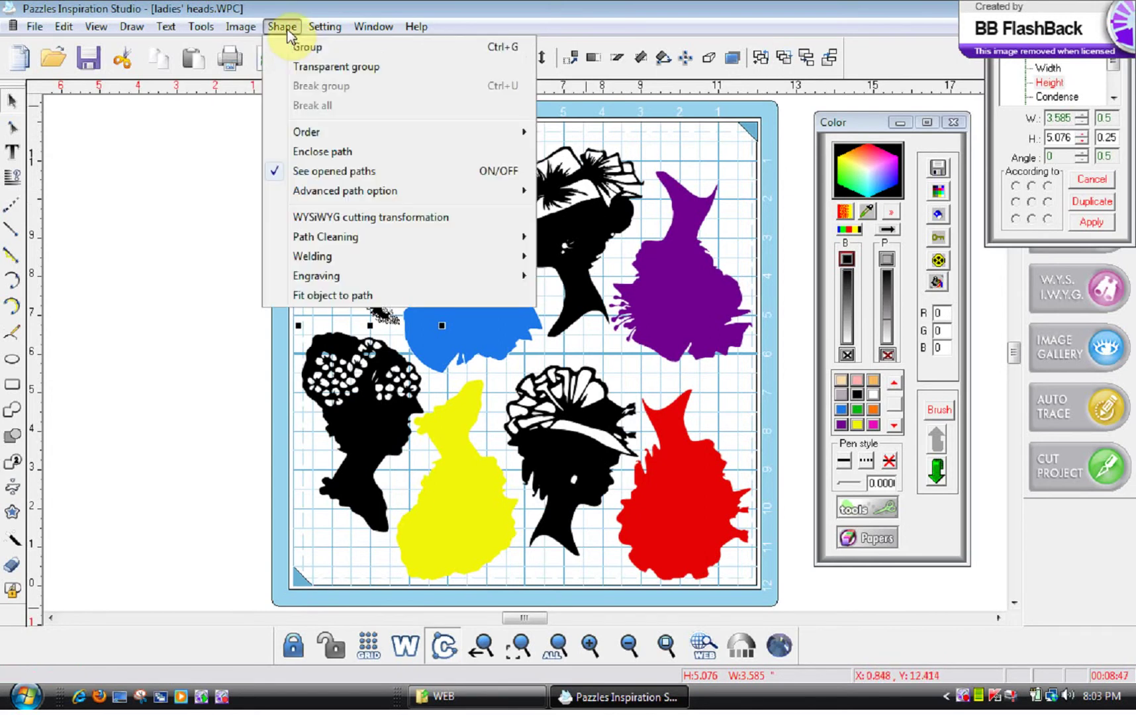
click(228, 124)
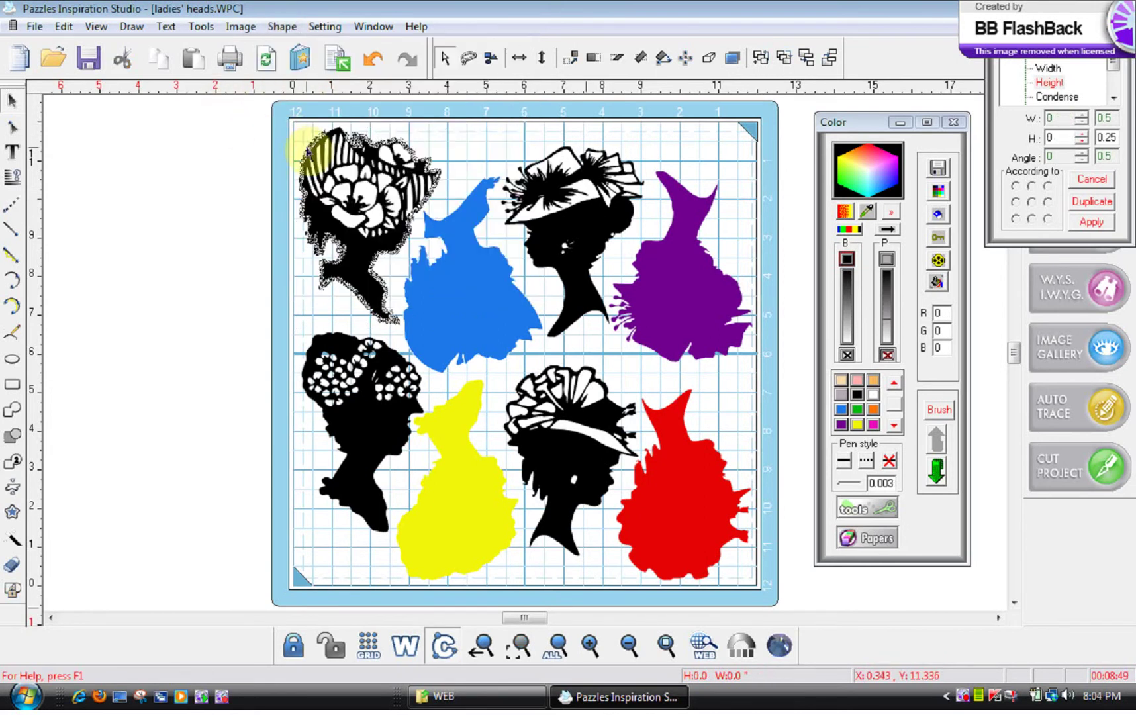
click(282, 29)
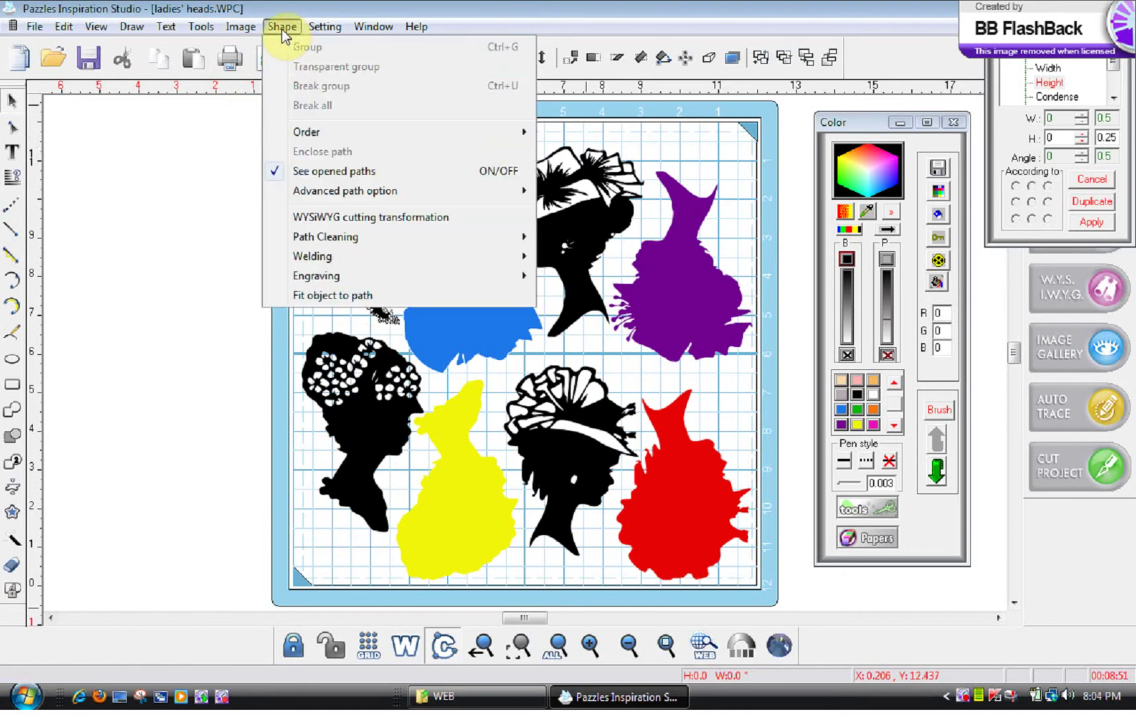
mouse_move(340, 192)
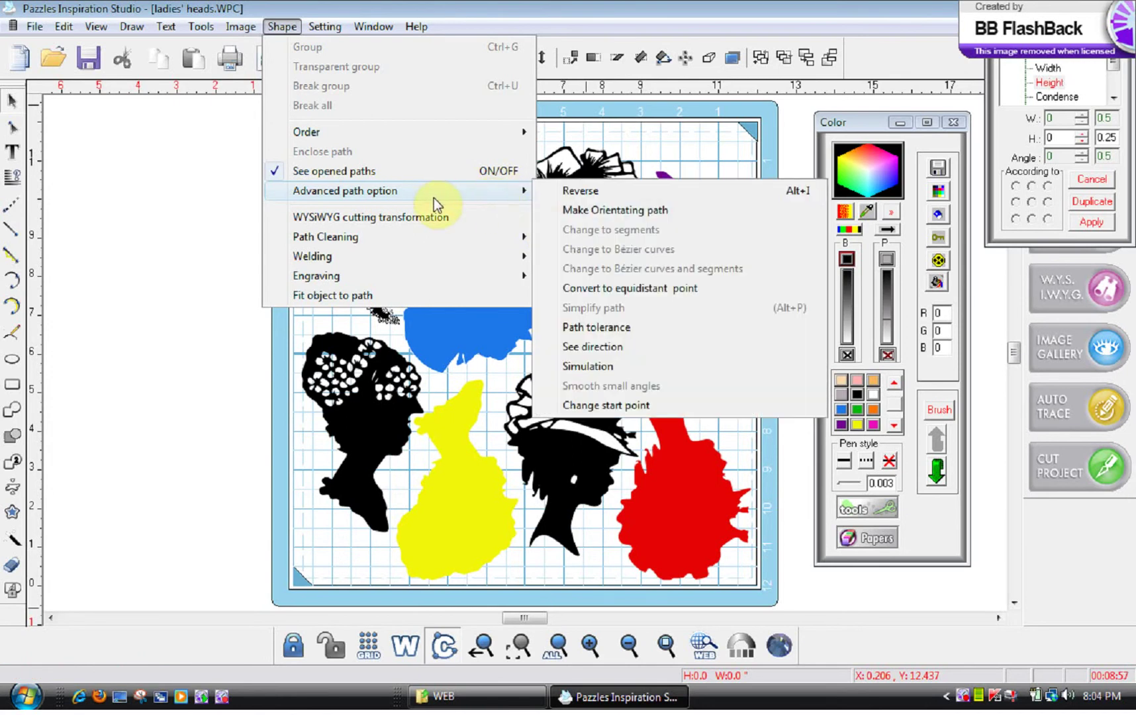
click(245, 281)
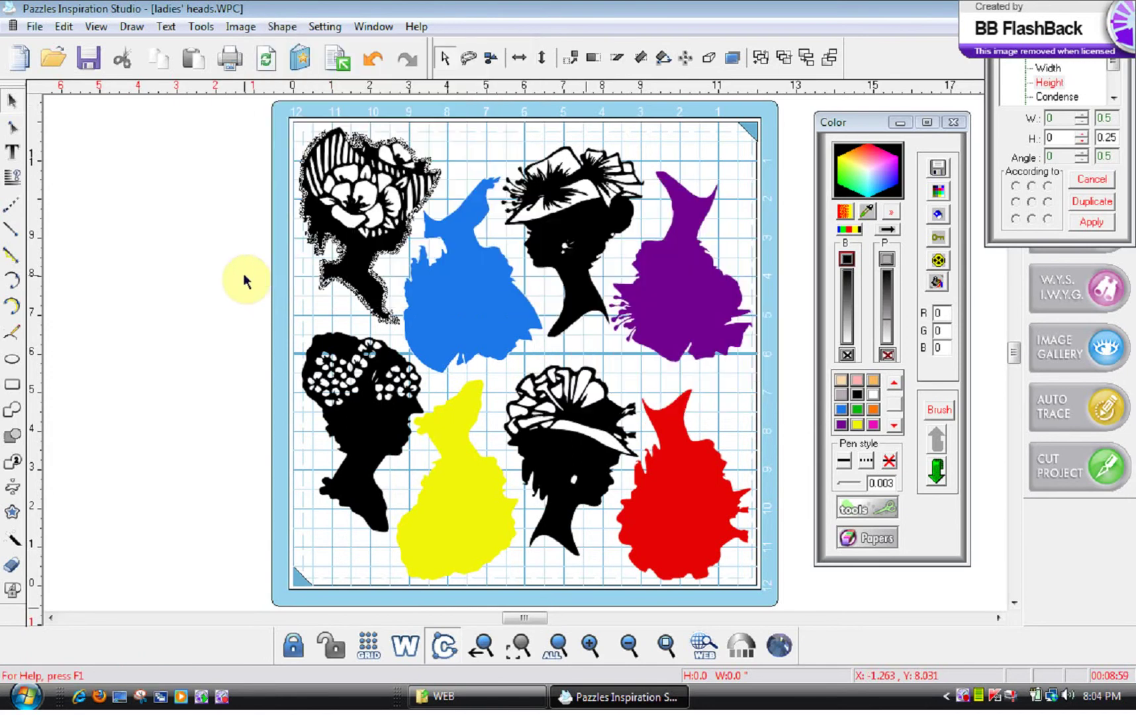
click(305, 214)
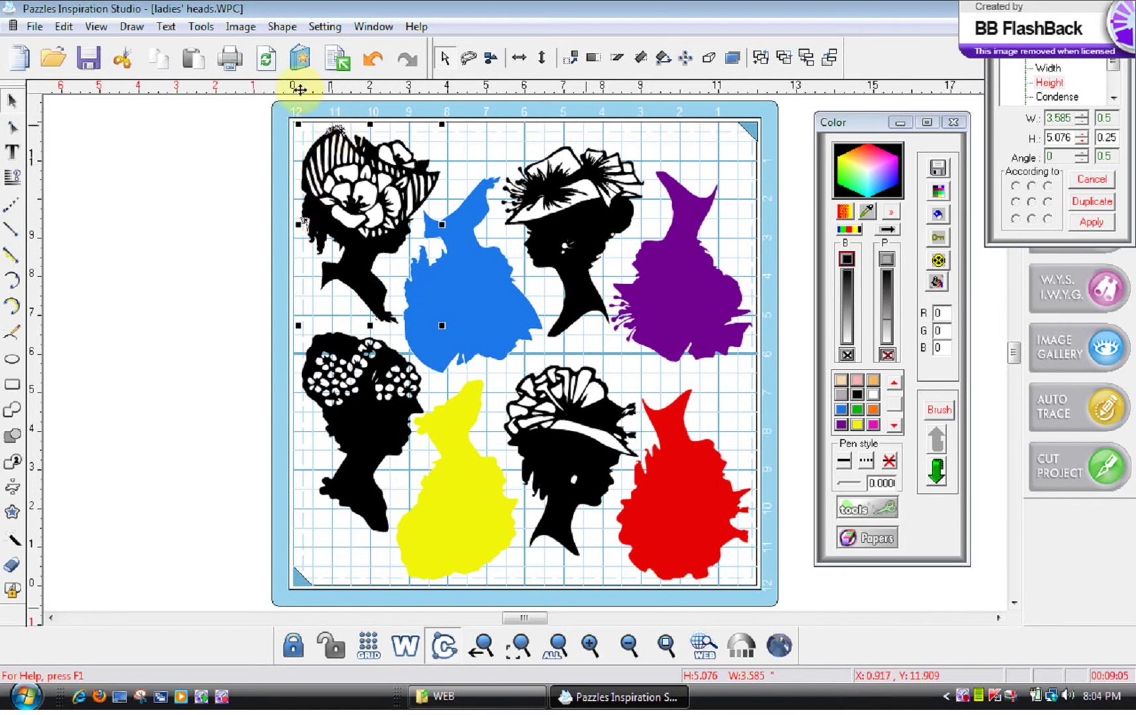
Step: Convert the hat lady head and its remaining box-selected piece to Bézier curves
click(284, 27)
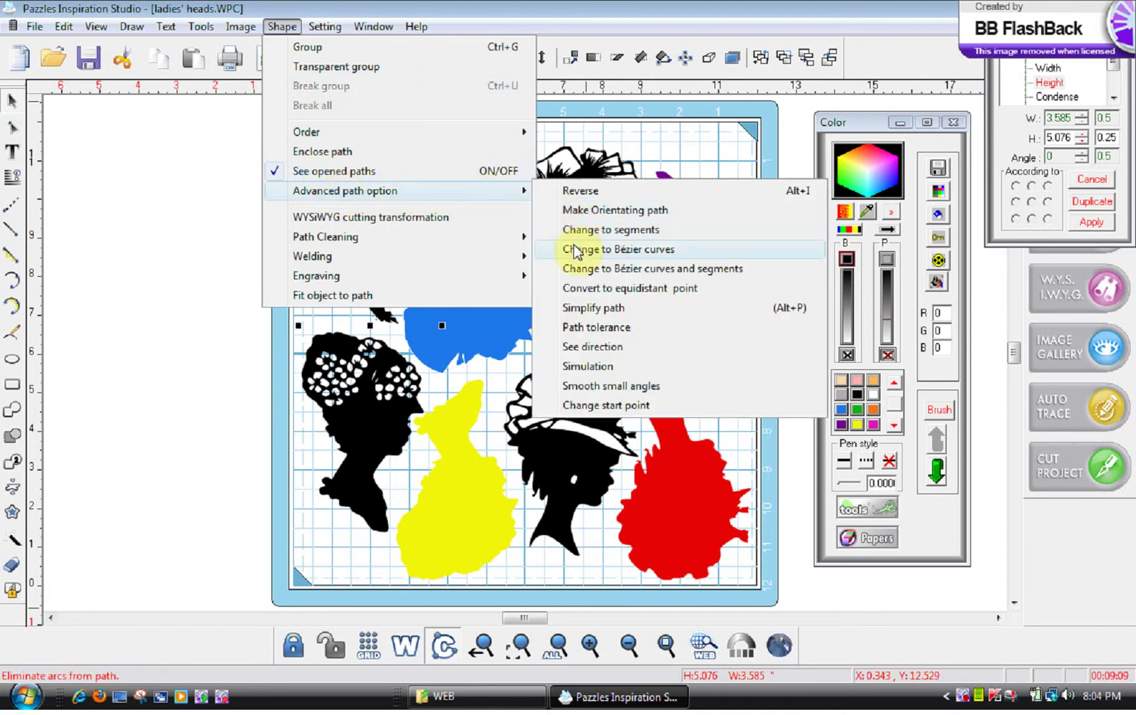
click(575, 251)
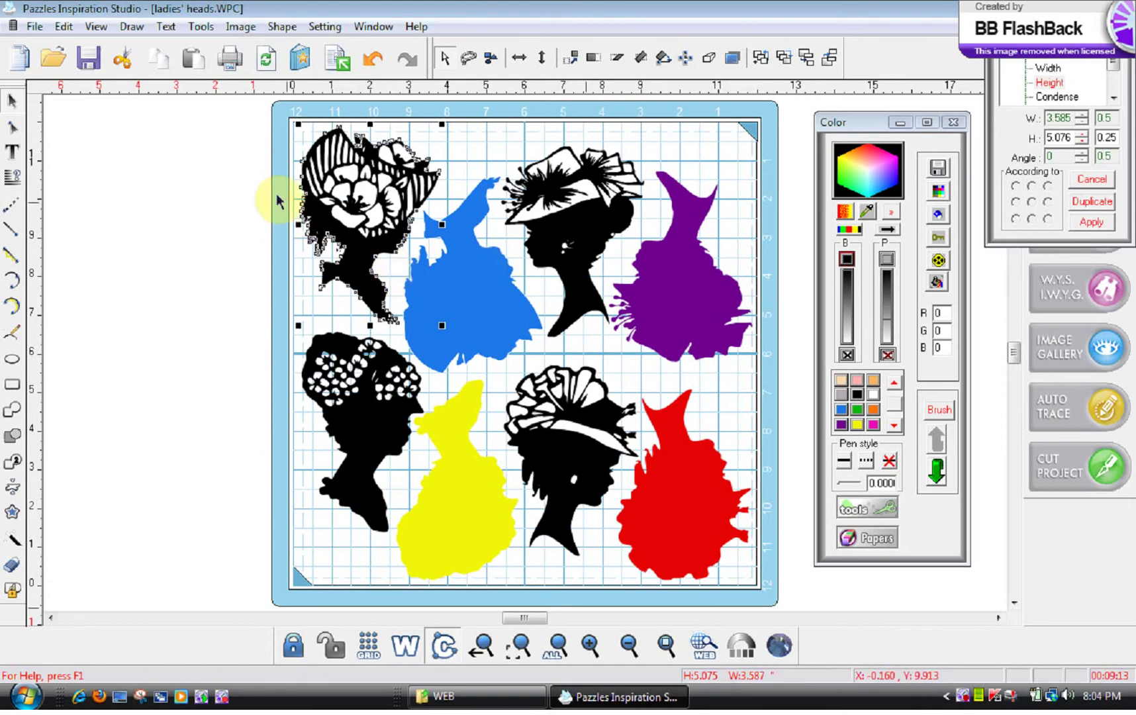
drag(268, 188, 451, 350)
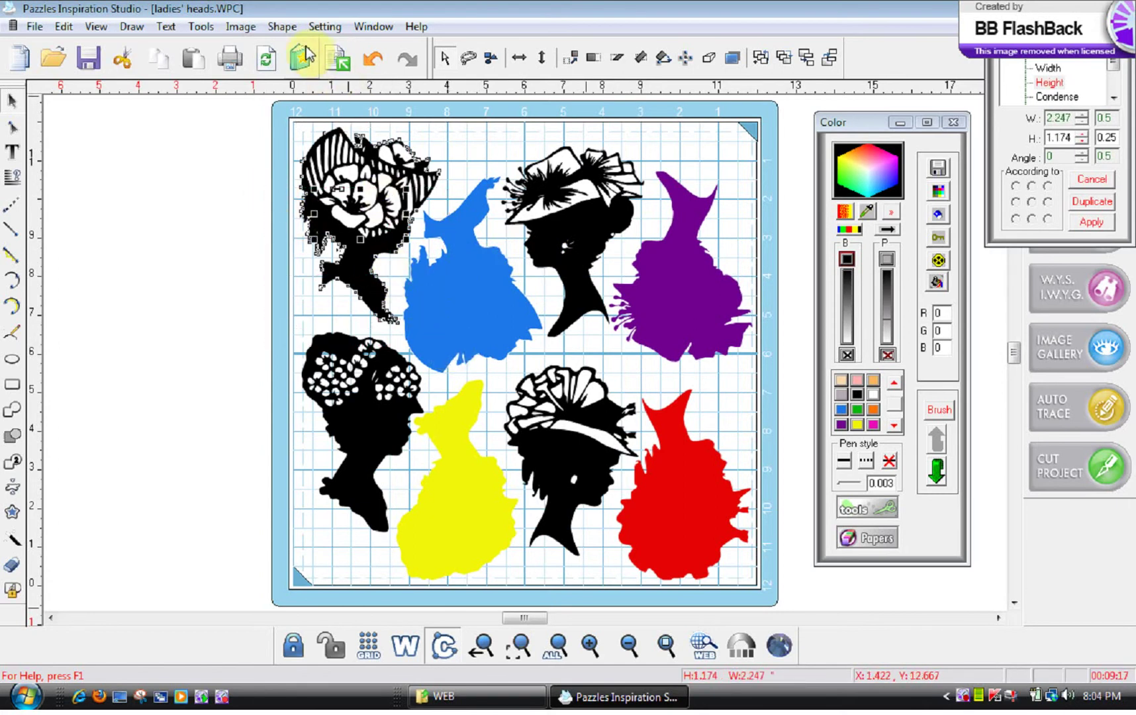
click(290, 29)
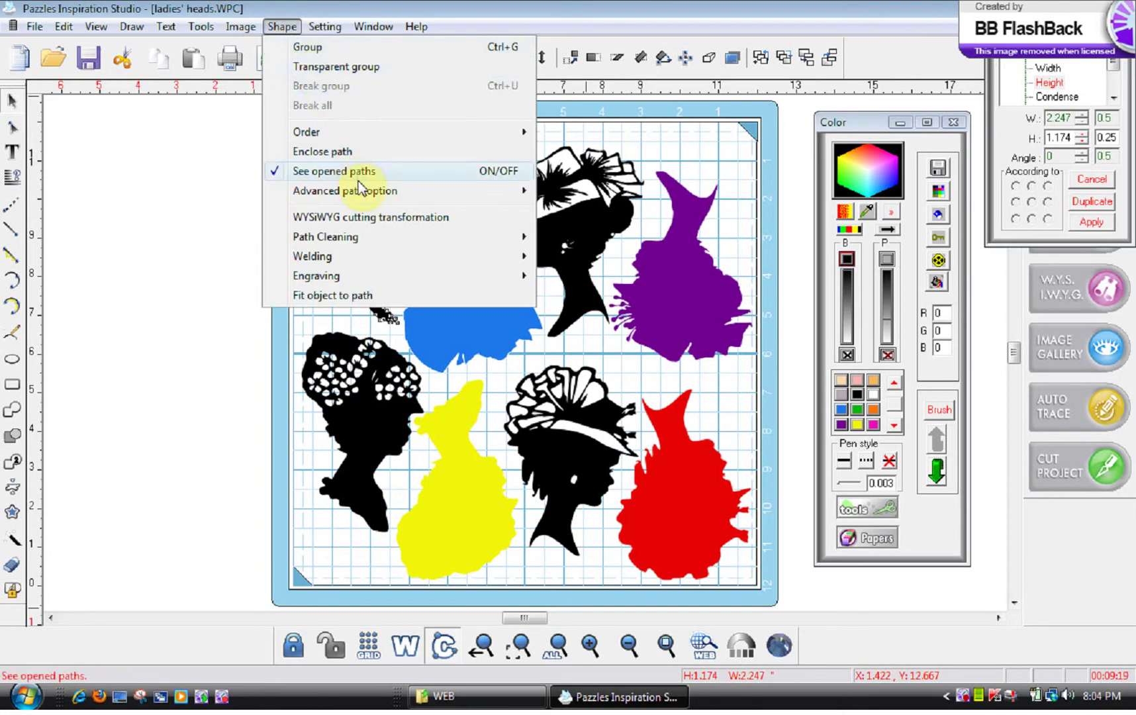
mouse_move(363, 192)
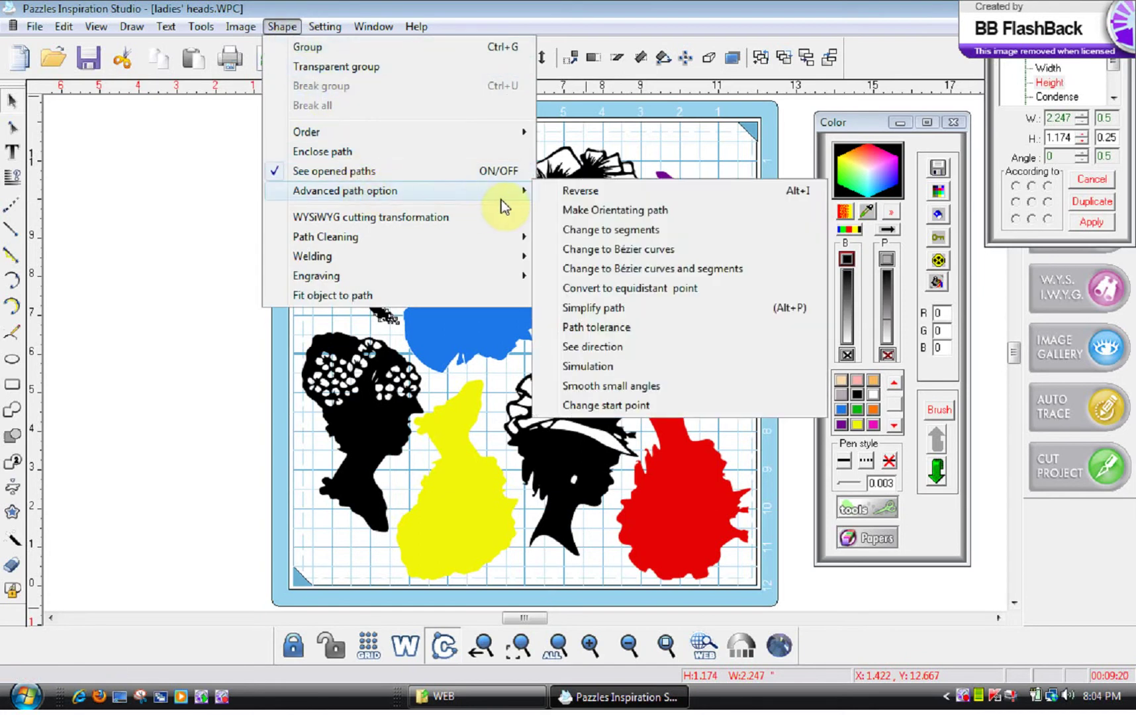
click(608, 249)
click(249, 240)
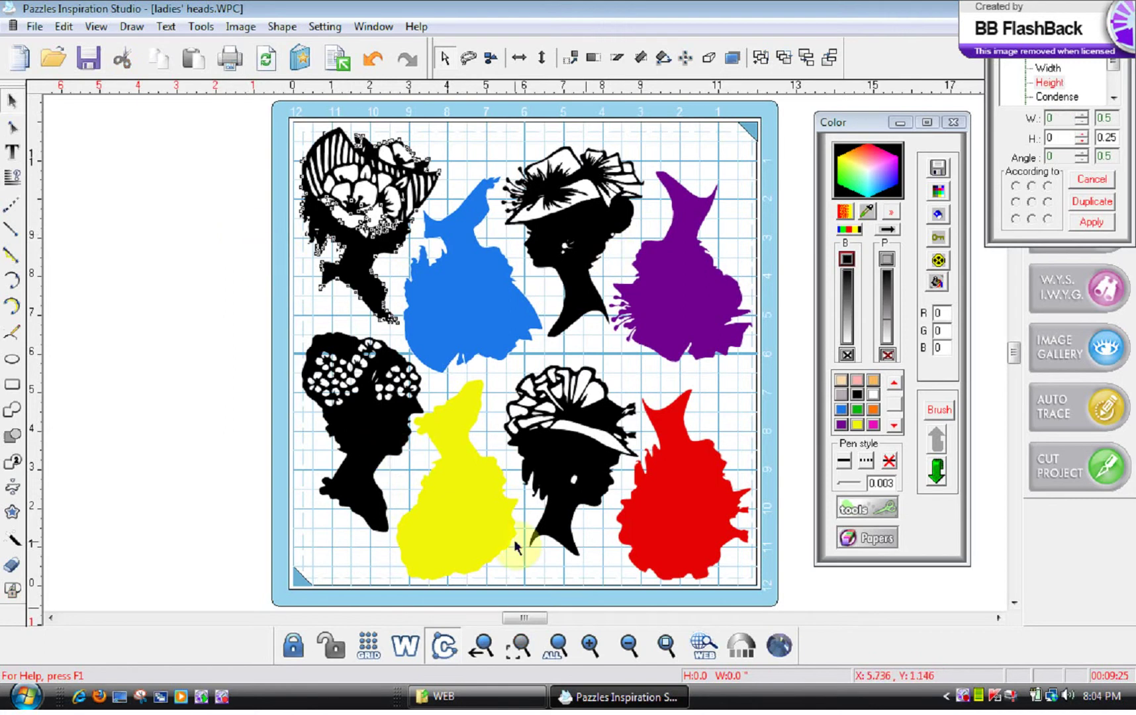
Step: Zoom in on the hat lady, then change the blue shadow's outline to Bézier curves
click(588, 642)
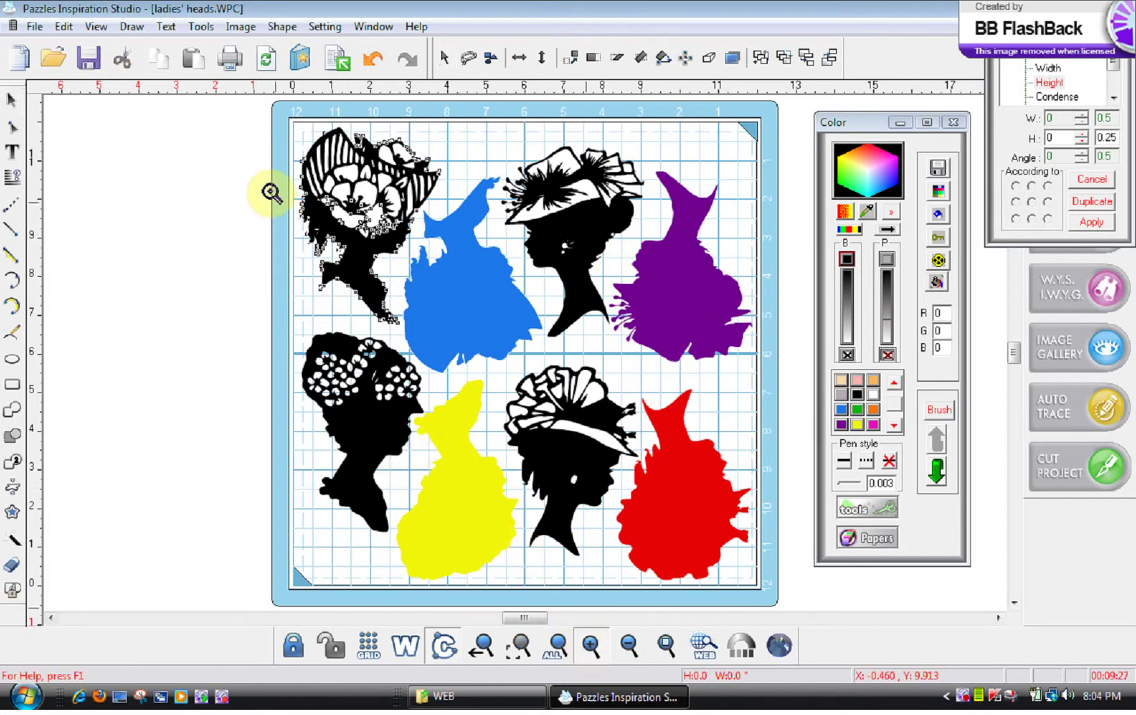
drag(267, 179, 375, 323)
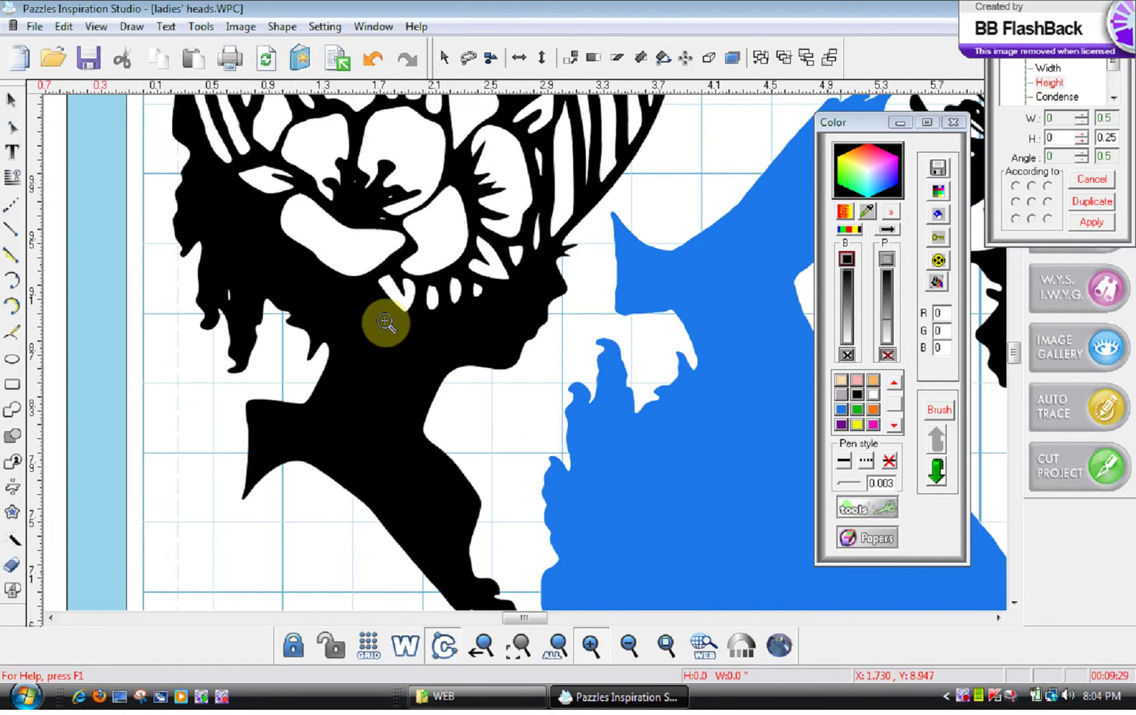
drag(180, 162, 417, 561)
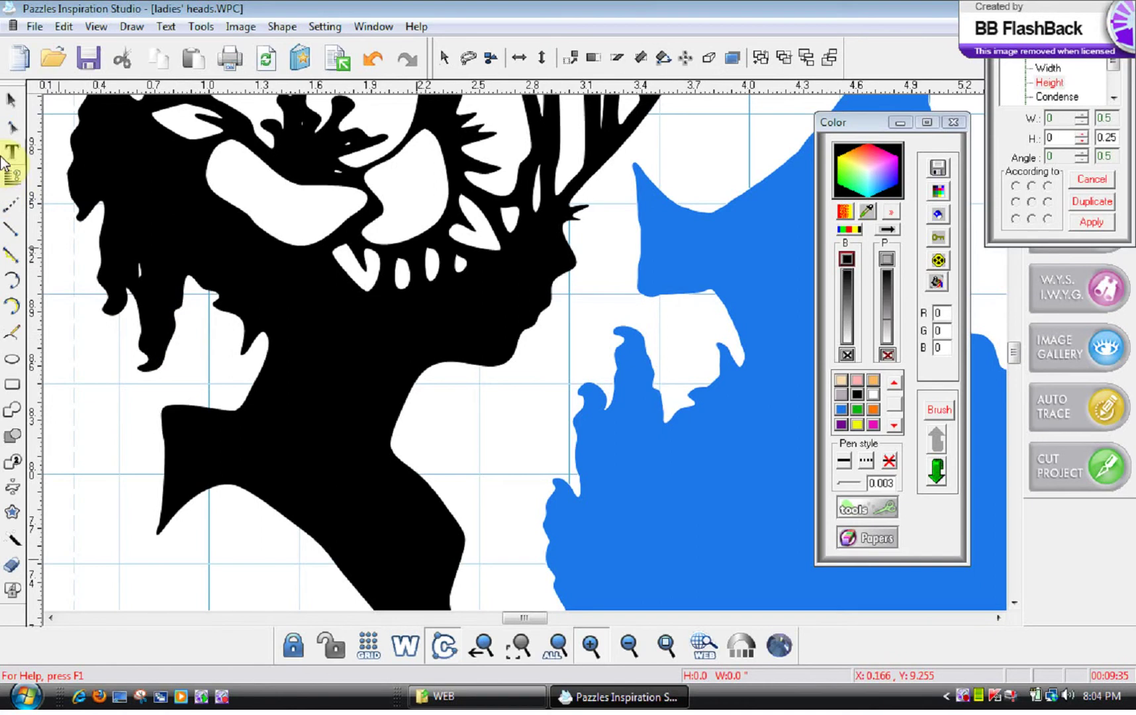
click(11, 100)
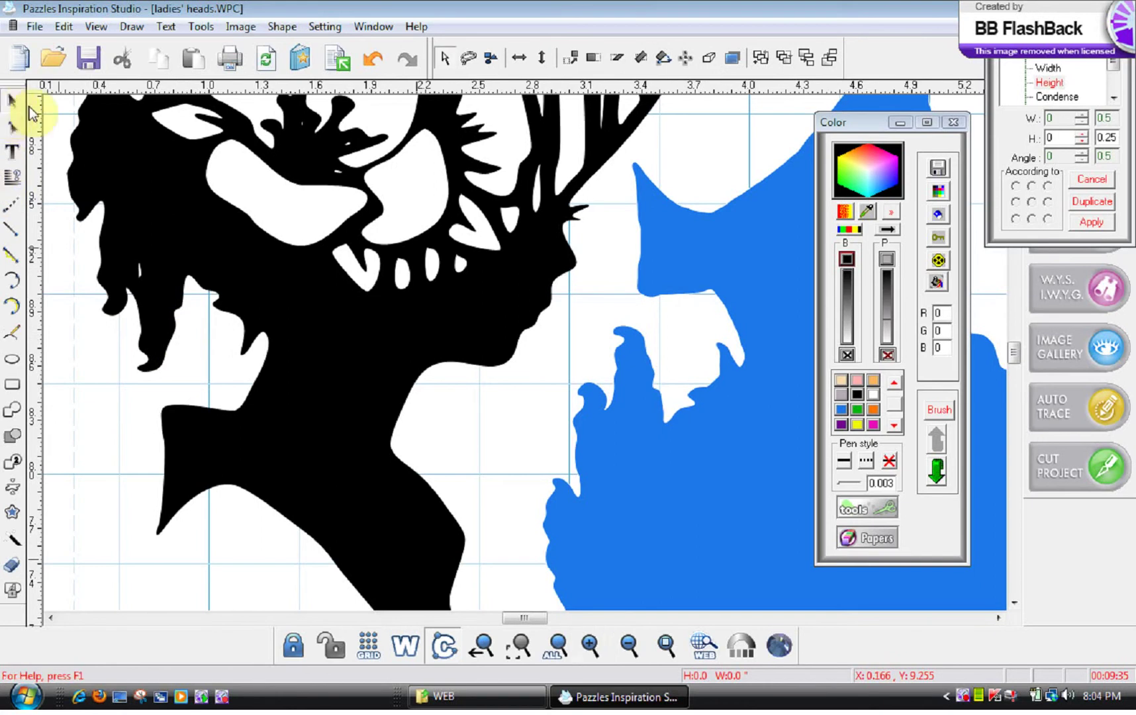
click(653, 408)
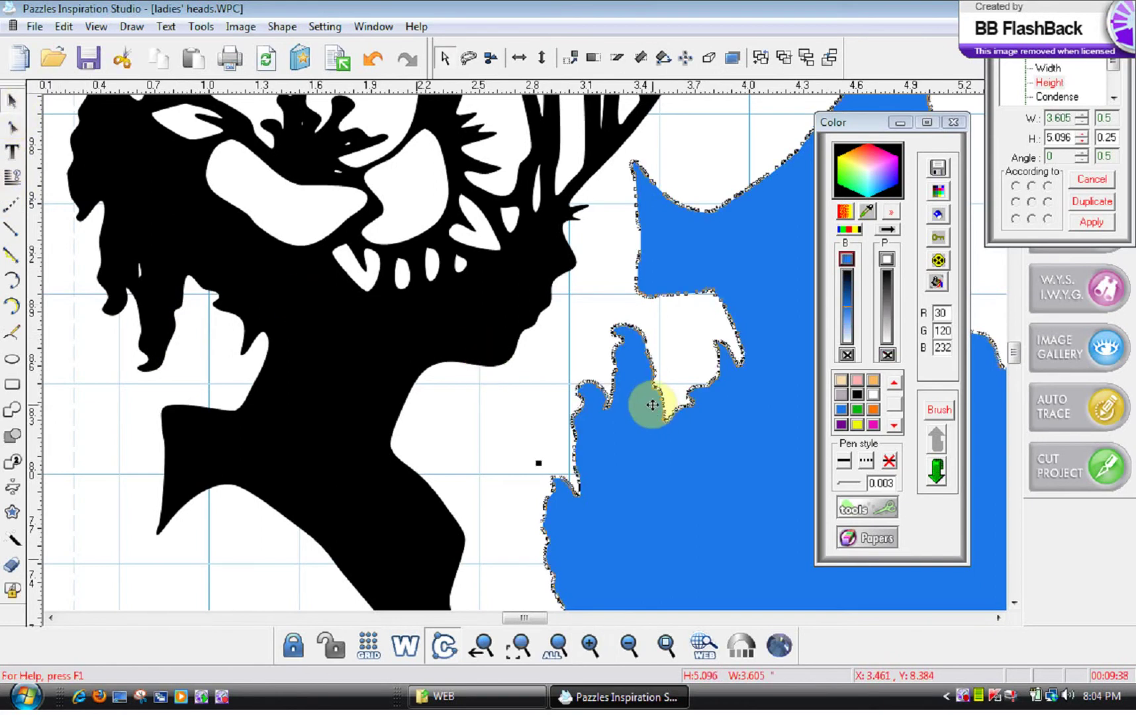
click(284, 29)
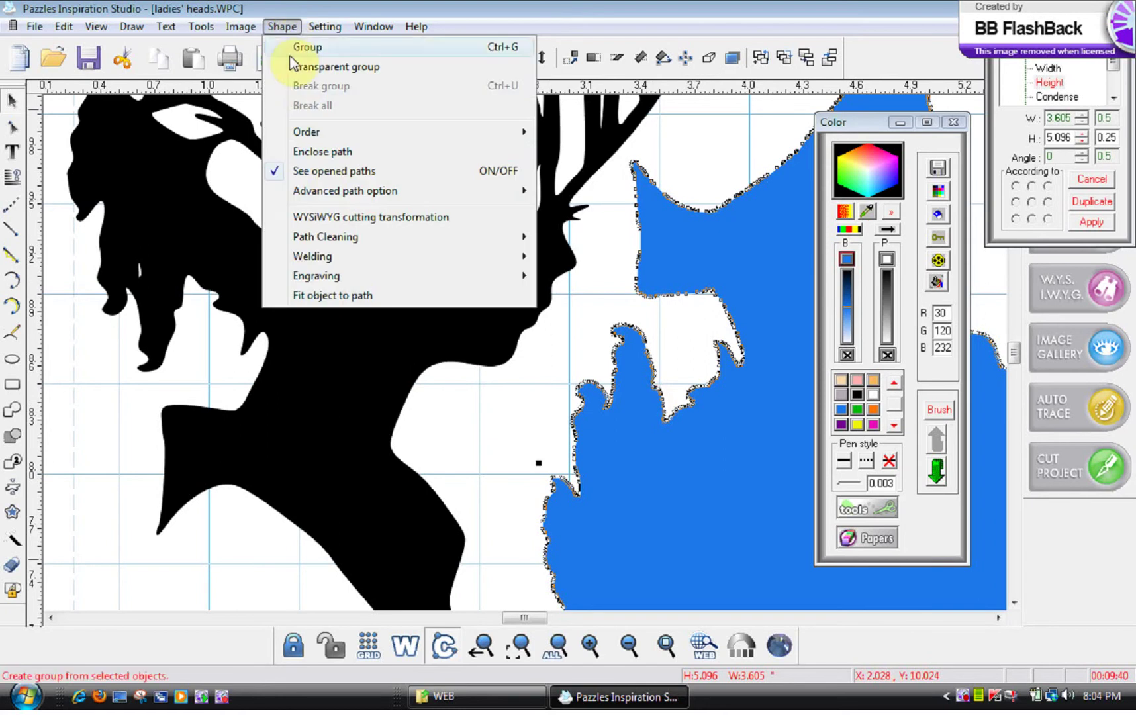
mouse_move(370, 192)
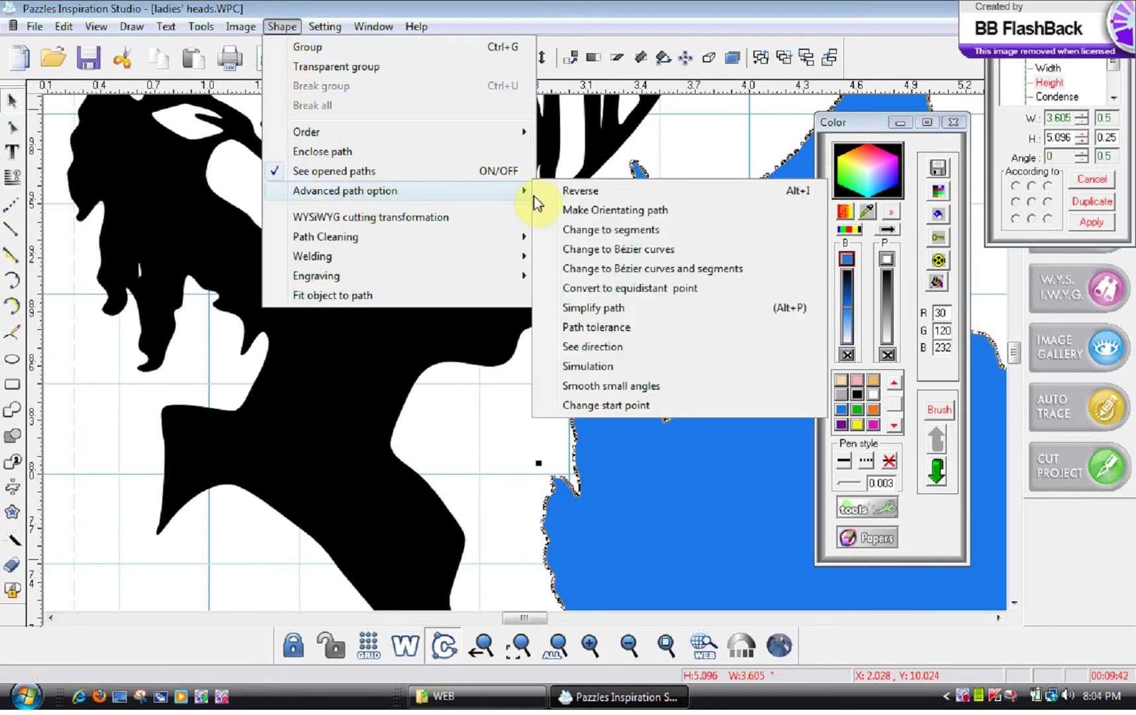
click(594, 253)
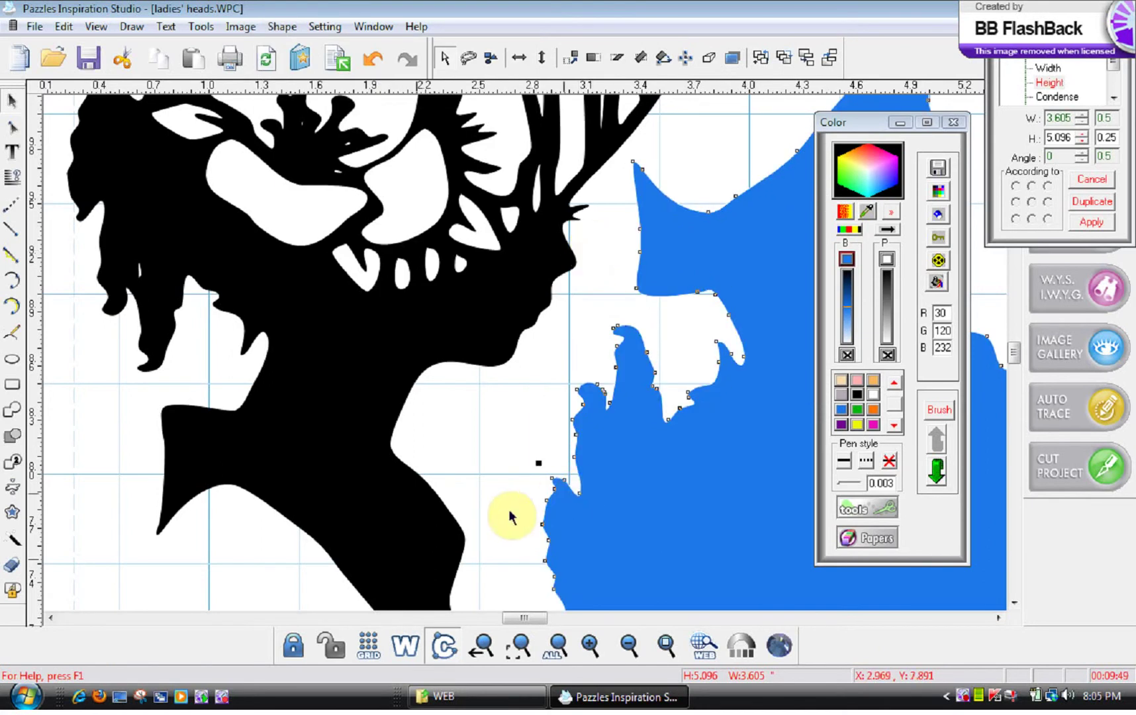
Step: Scroll to the hat-wearing black head, select it, and break its group
click(561, 618)
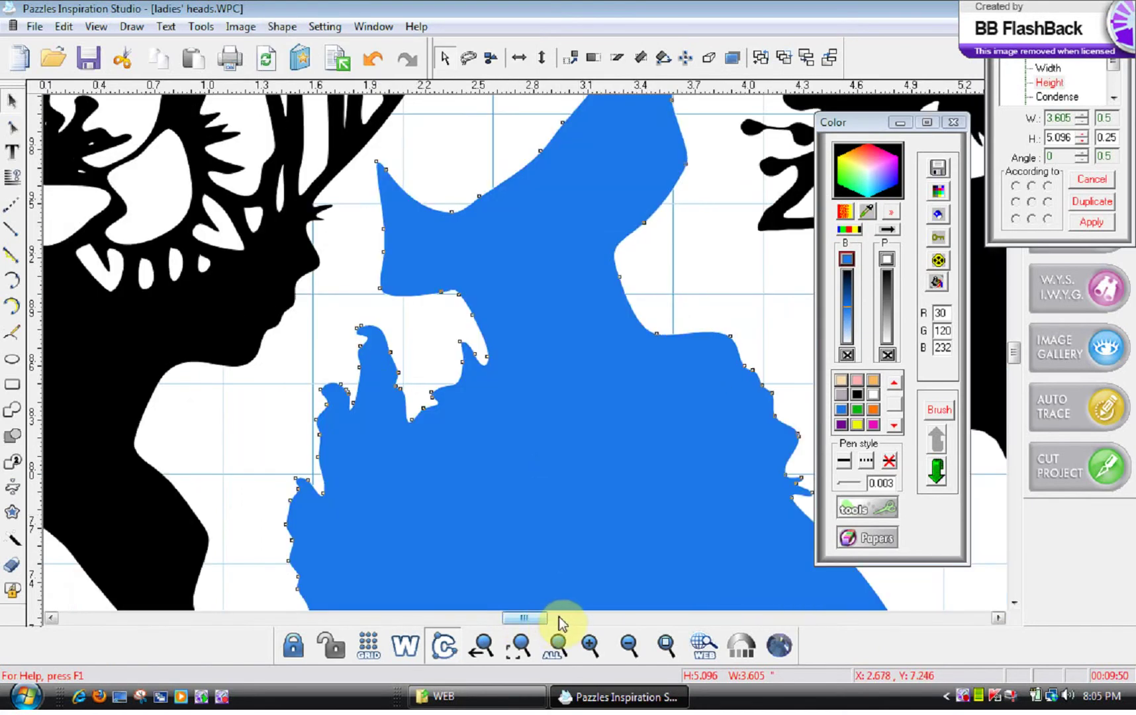
click(569, 618)
click(571, 618)
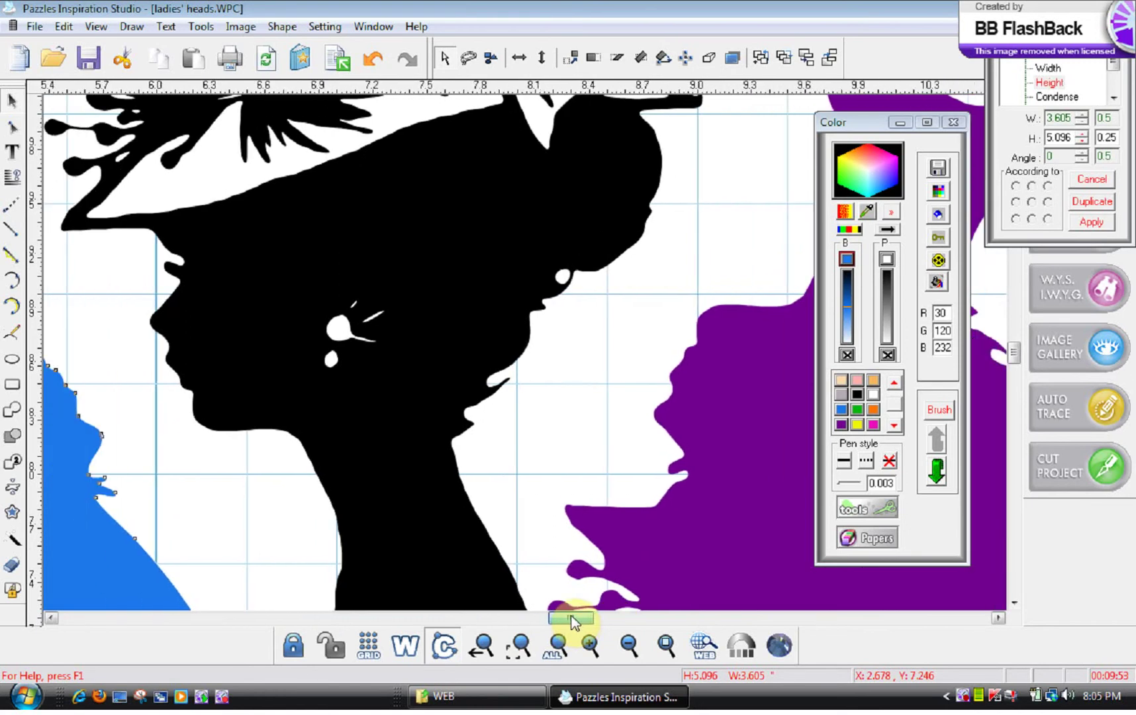
click(467, 355)
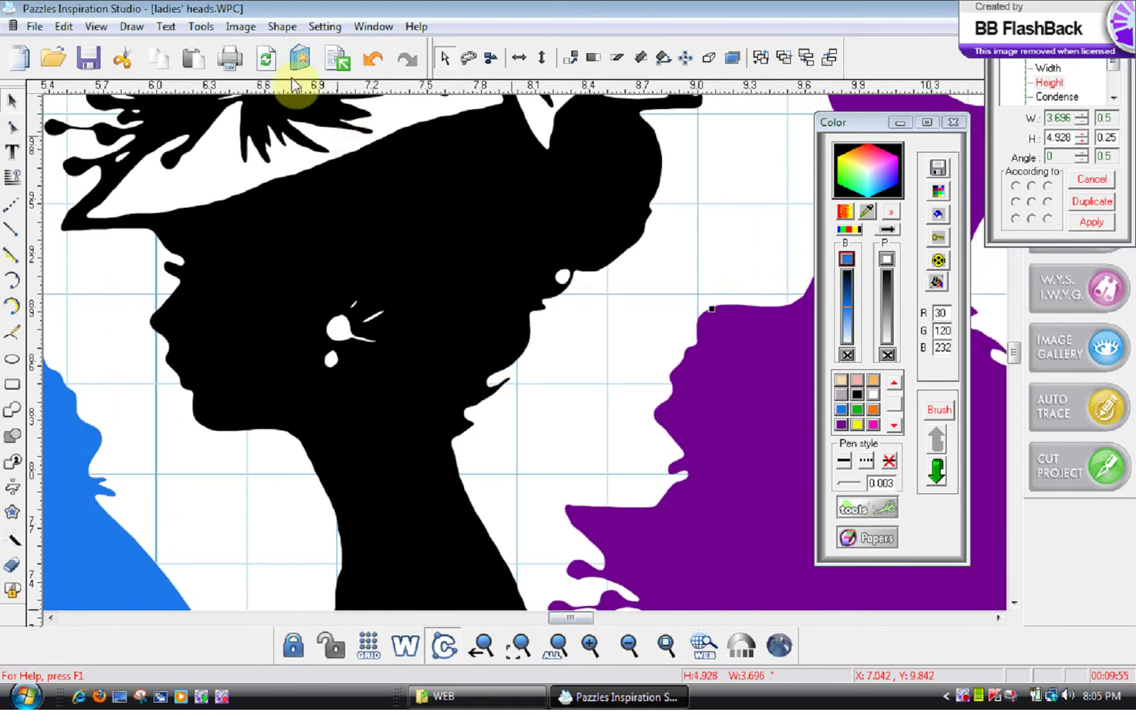
click(282, 26)
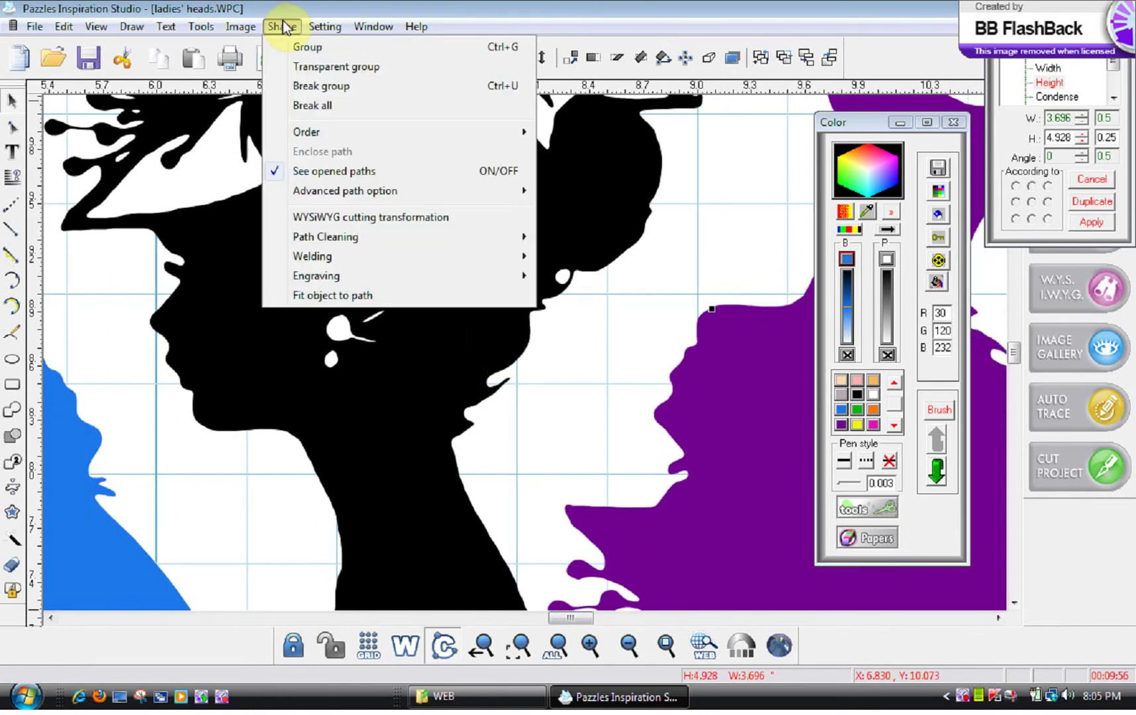
click(309, 85)
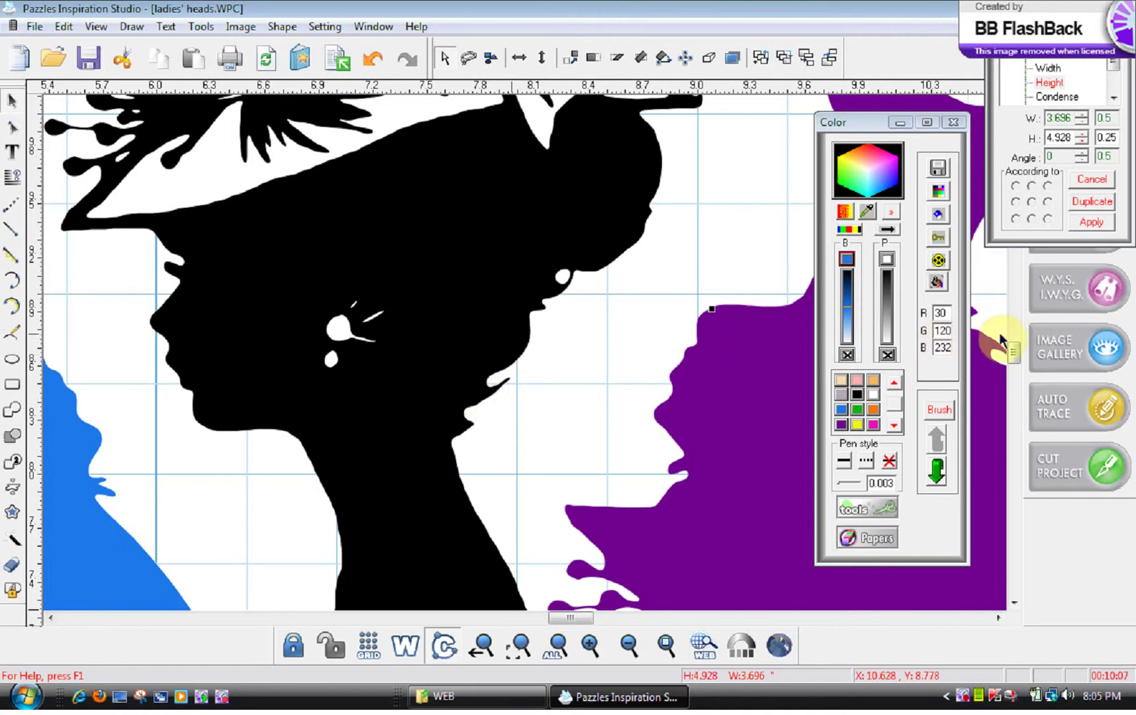
Step: Select the second head's hat and convert its outline to Bézier curves
scroll(1015, 354, up, 1)
drag(1015, 354, 1013, 345)
click(618, 355)
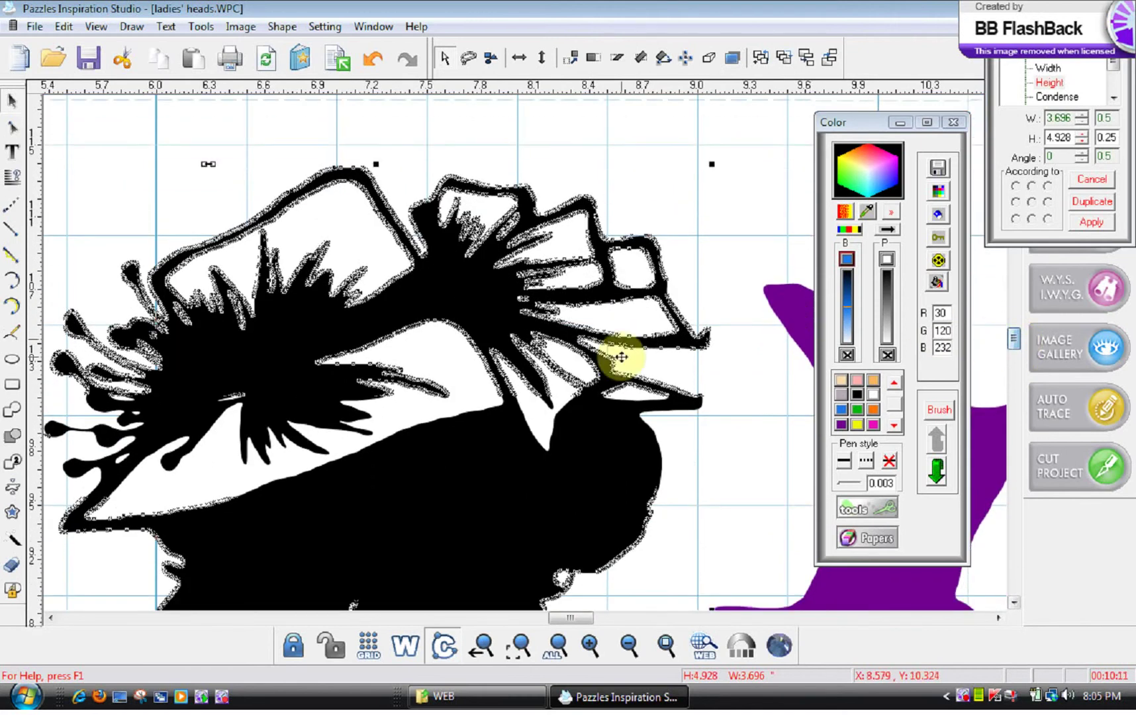
click(282, 26)
mouse_move(369, 197)
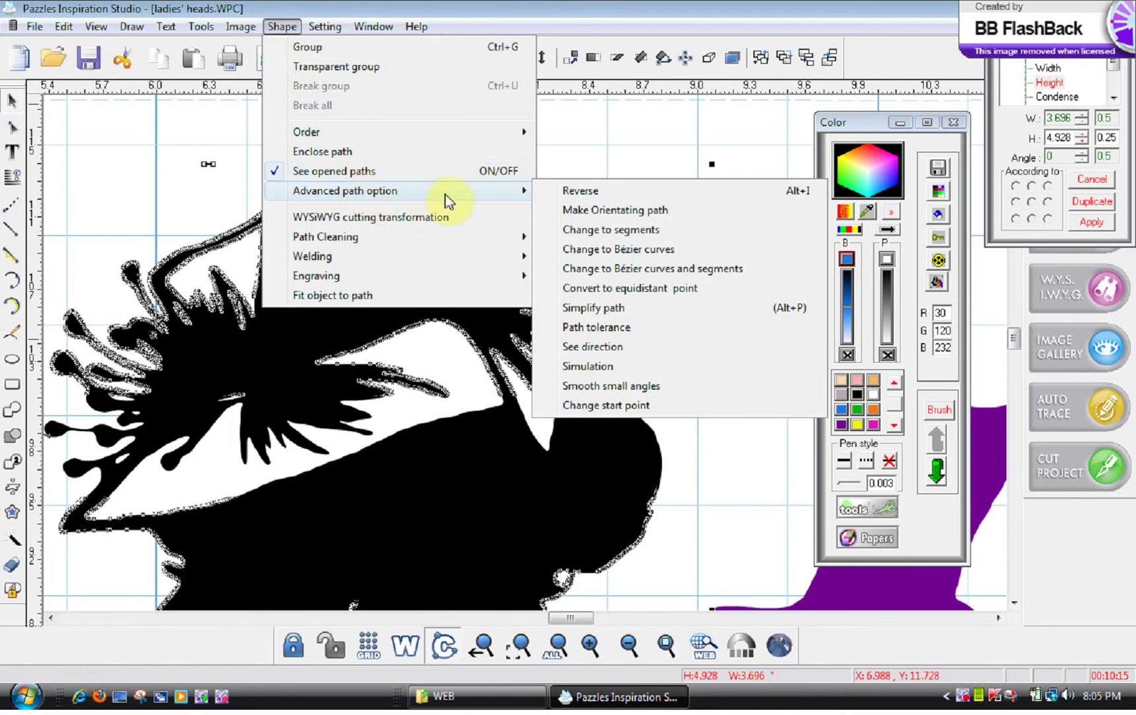
click(582, 252)
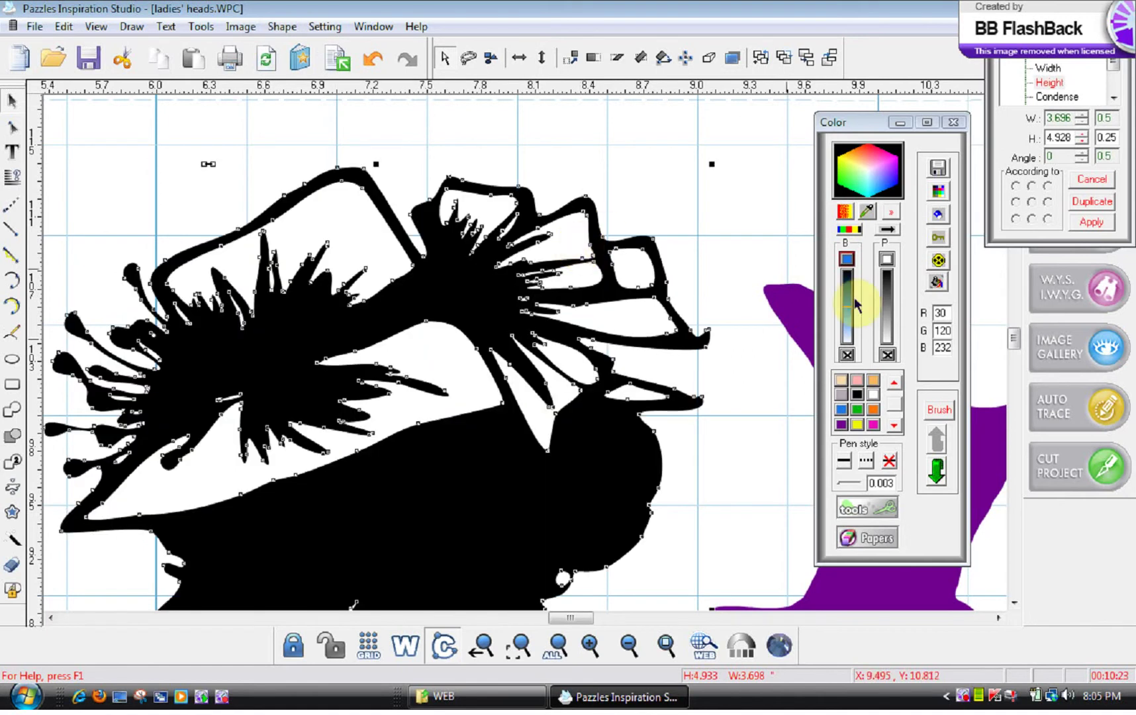
drag(1017, 338, 1014, 355)
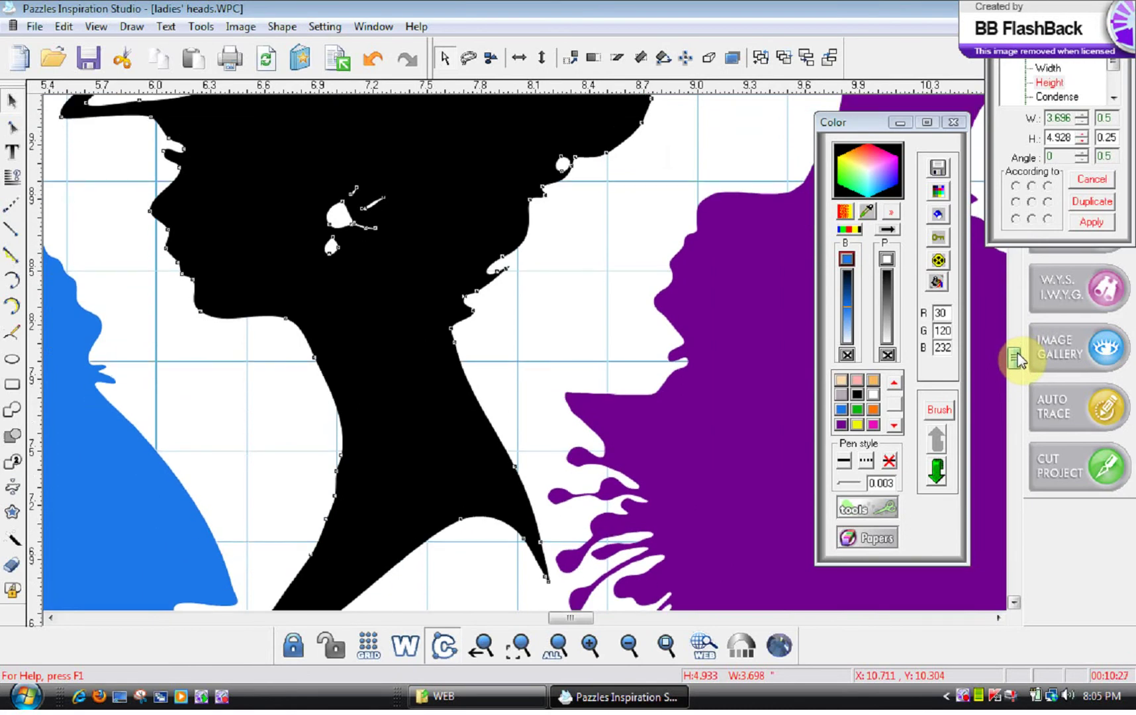
Step: Change the purple shadow to Bézier curves and segments, then zoom to the full mat
click(800, 385)
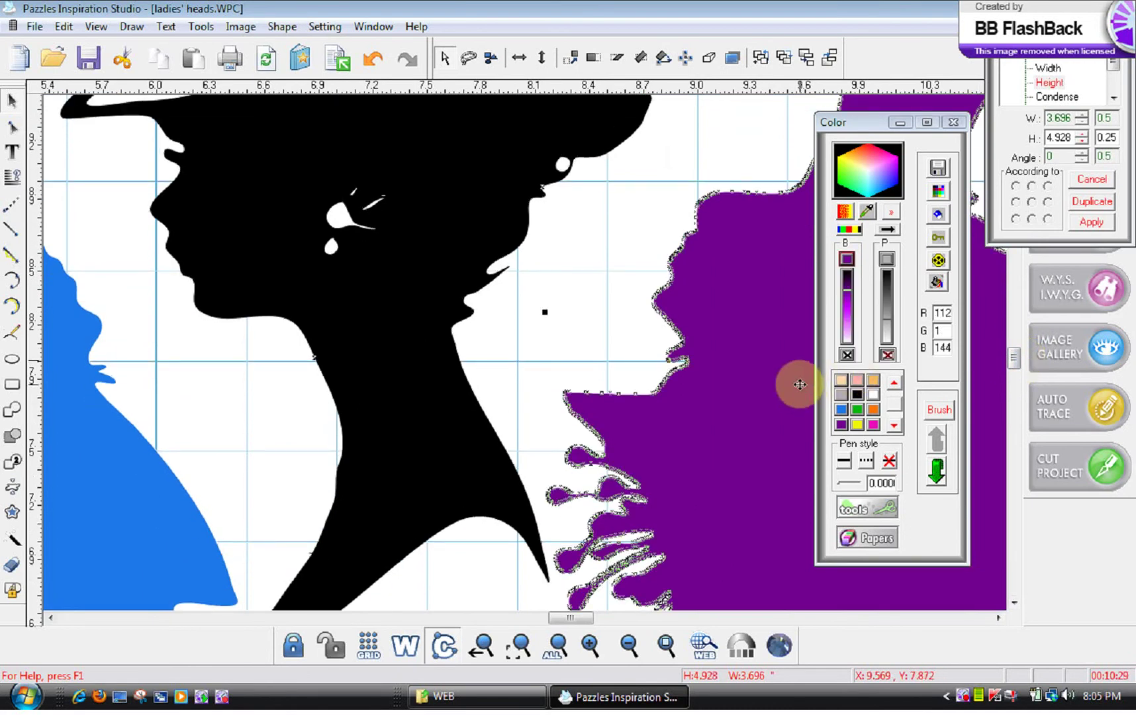
click(287, 29)
mouse_move(371, 196)
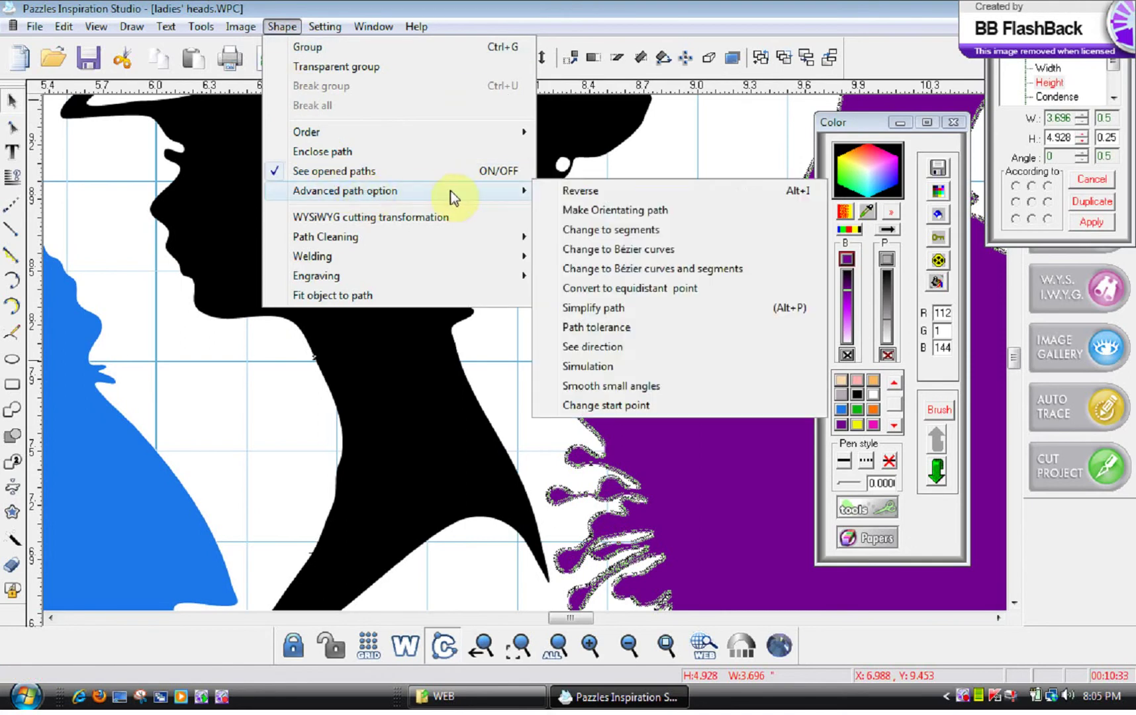
click(609, 270)
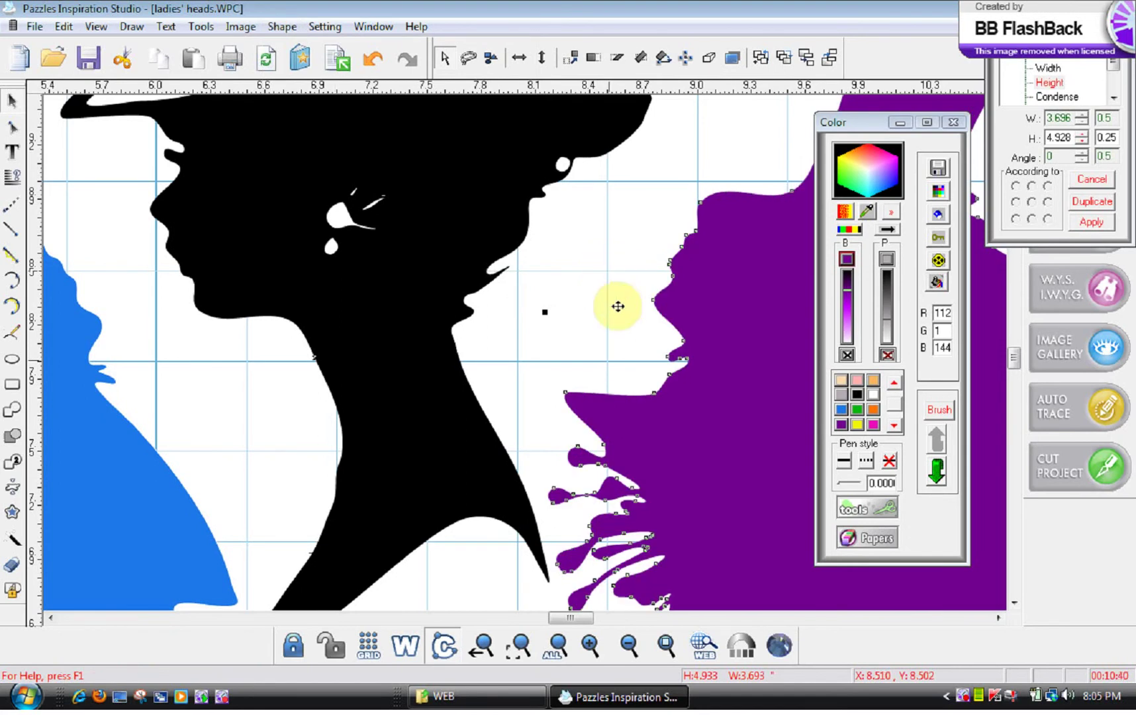
click(667, 646)
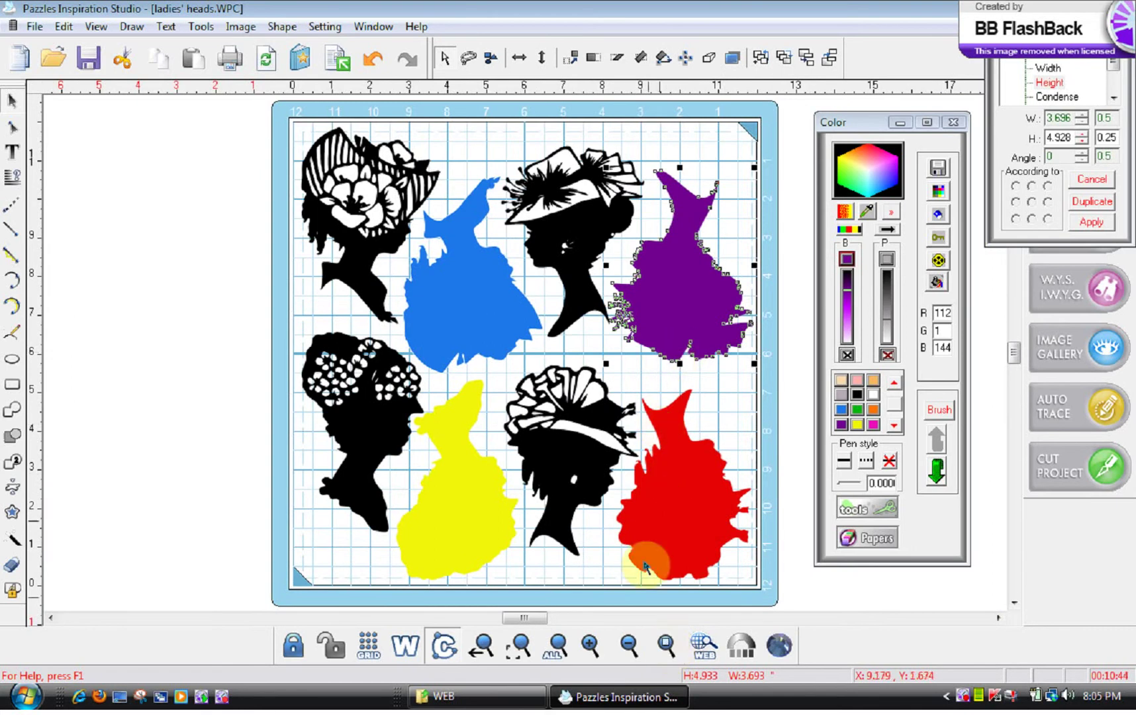
Step: Magnify the purple shadow's left drips, activate the arc tool, then zoom back to the full page
click(592, 646)
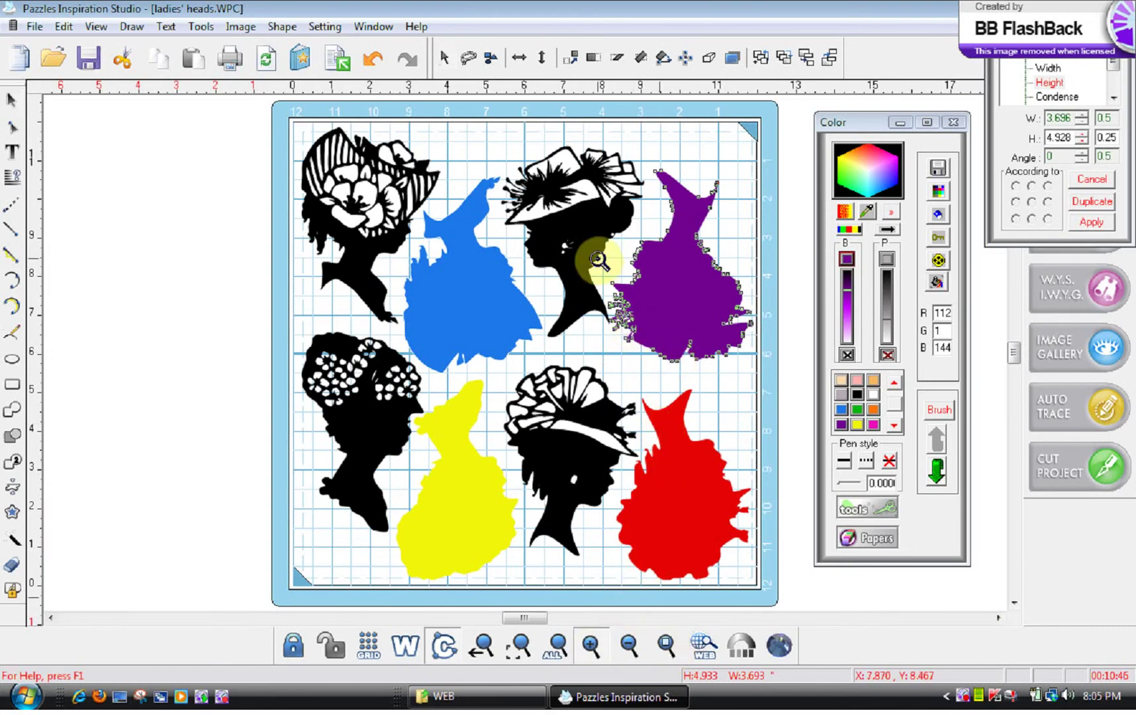
drag(599, 260, 685, 412)
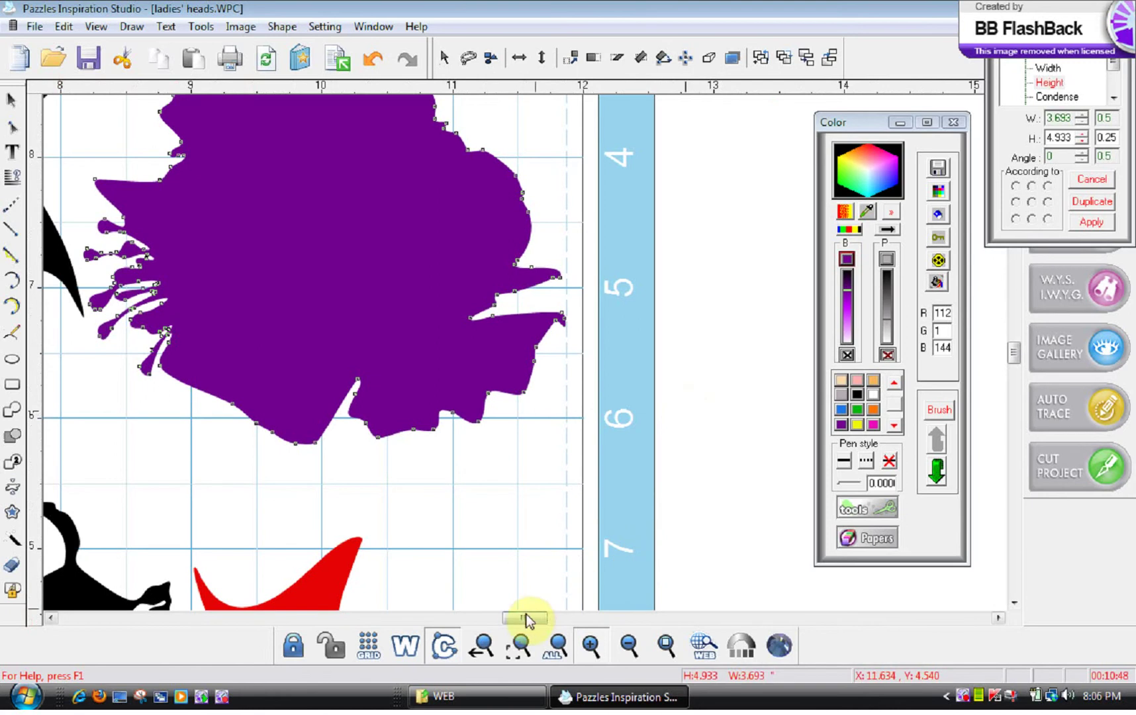
drag(94, 245, 214, 394)
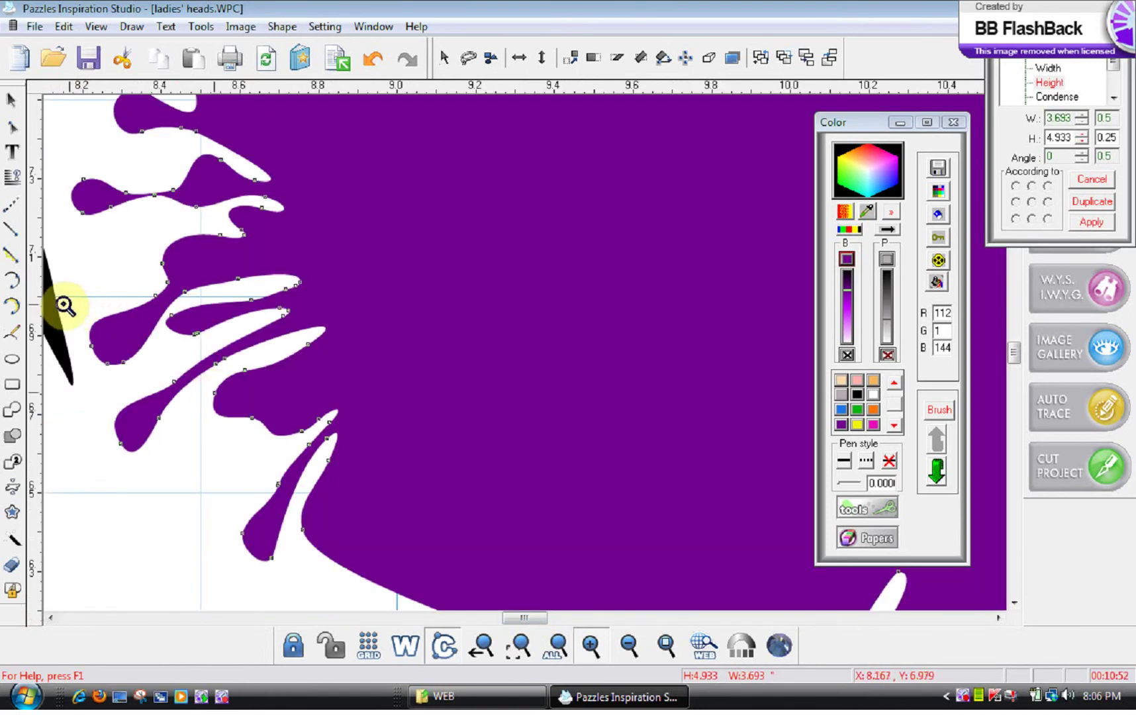
click(12, 306)
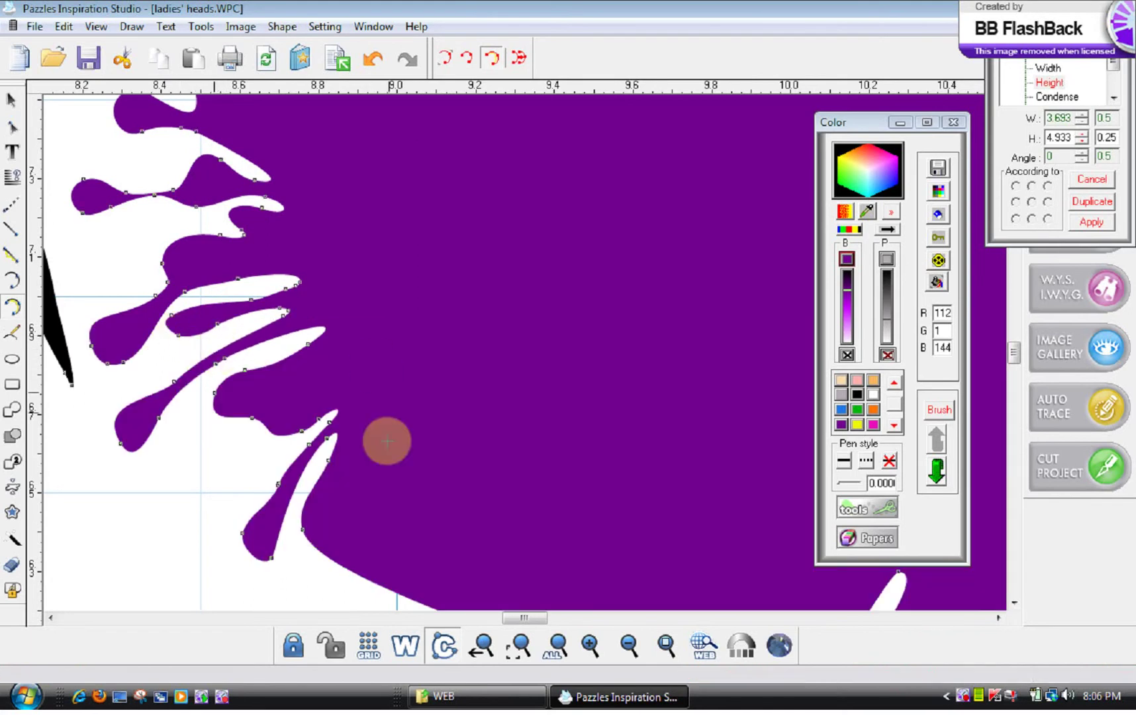
click(666, 646)
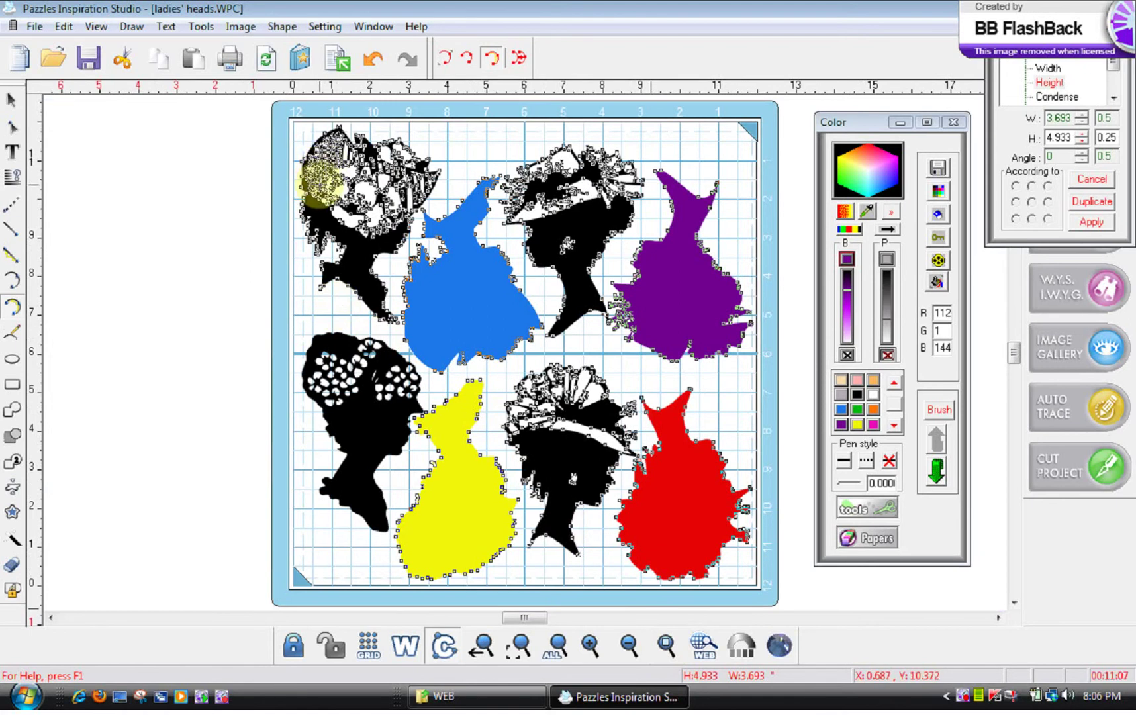
Step: Zoom into the first head's striped hat and draw a straight line over the stripes
click(590, 644)
drag(287, 127, 360, 206)
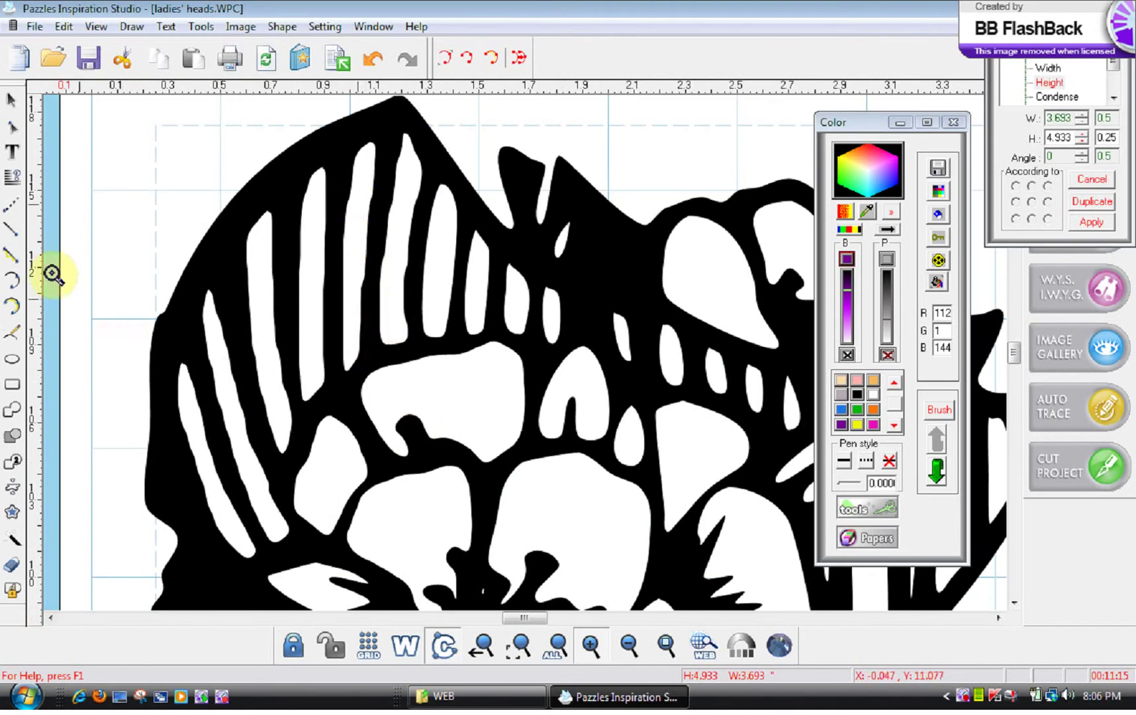
click(13, 259)
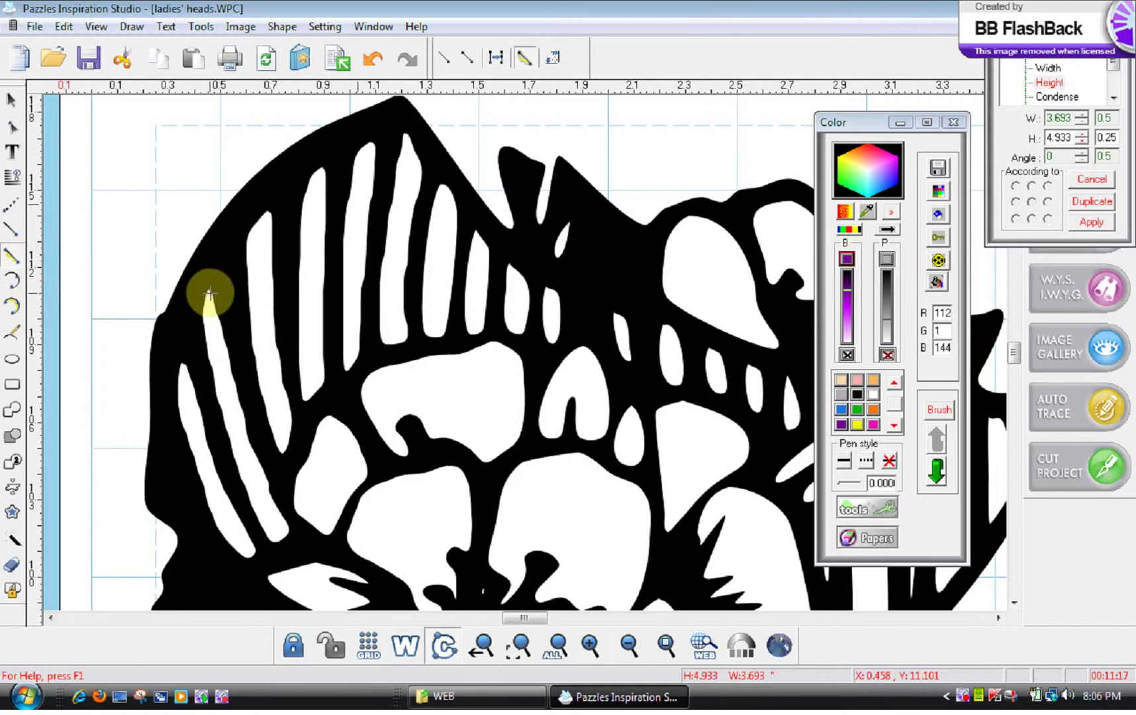
drag(209, 292, 279, 521)
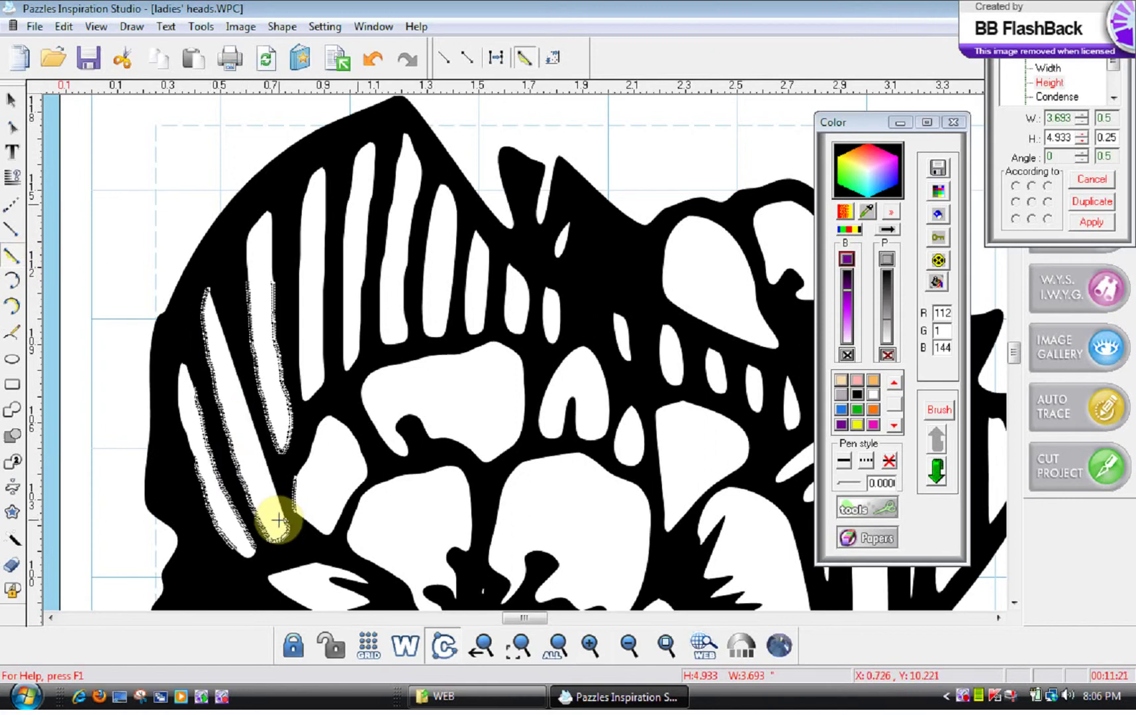
Step: Reshape the leftmost white hat stripe's edge with a series of arc replacements
click(19, 302)
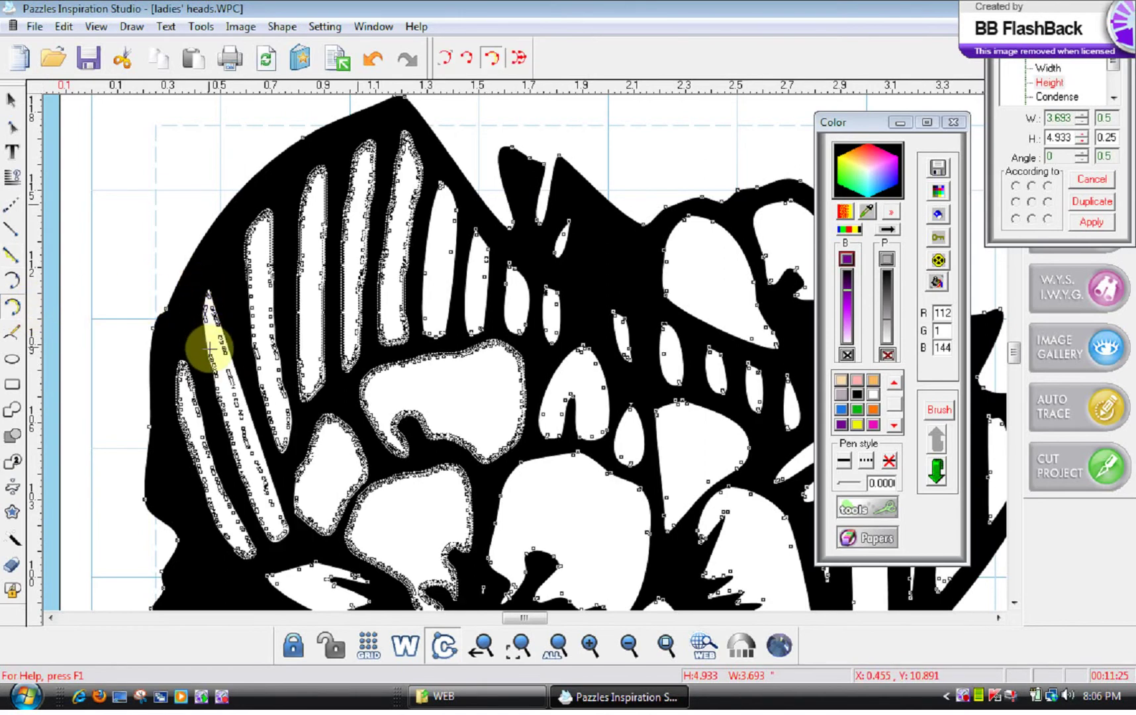
click(253, 524)
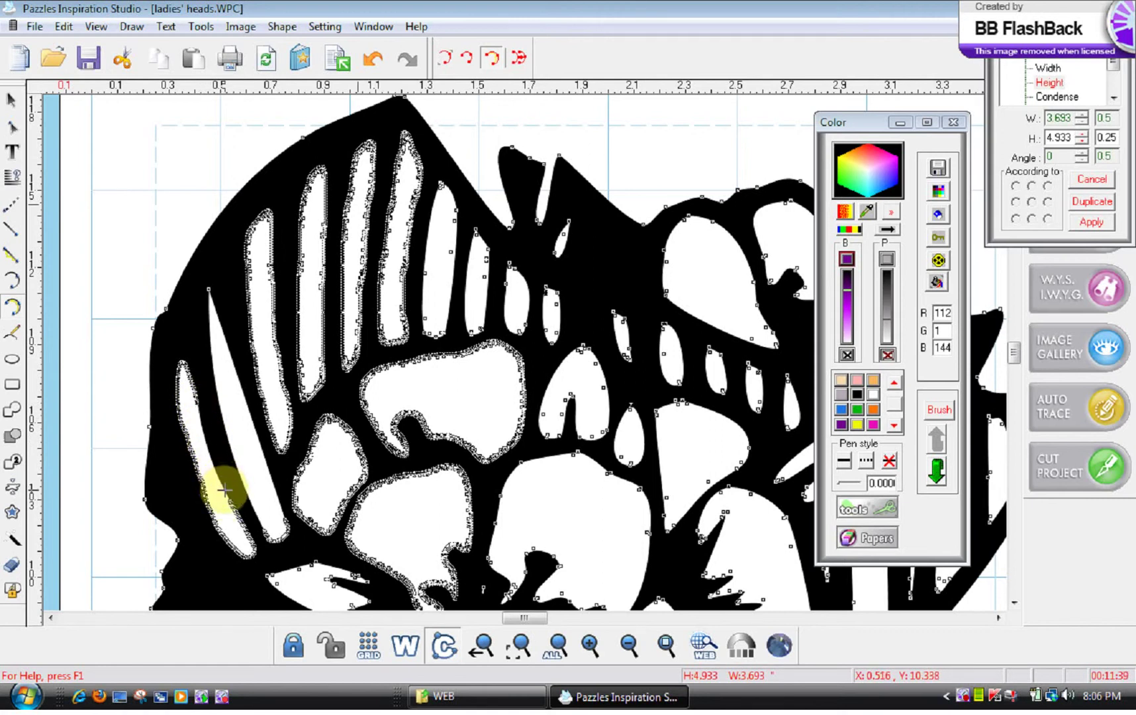
drag(232, 503, 254, 545)
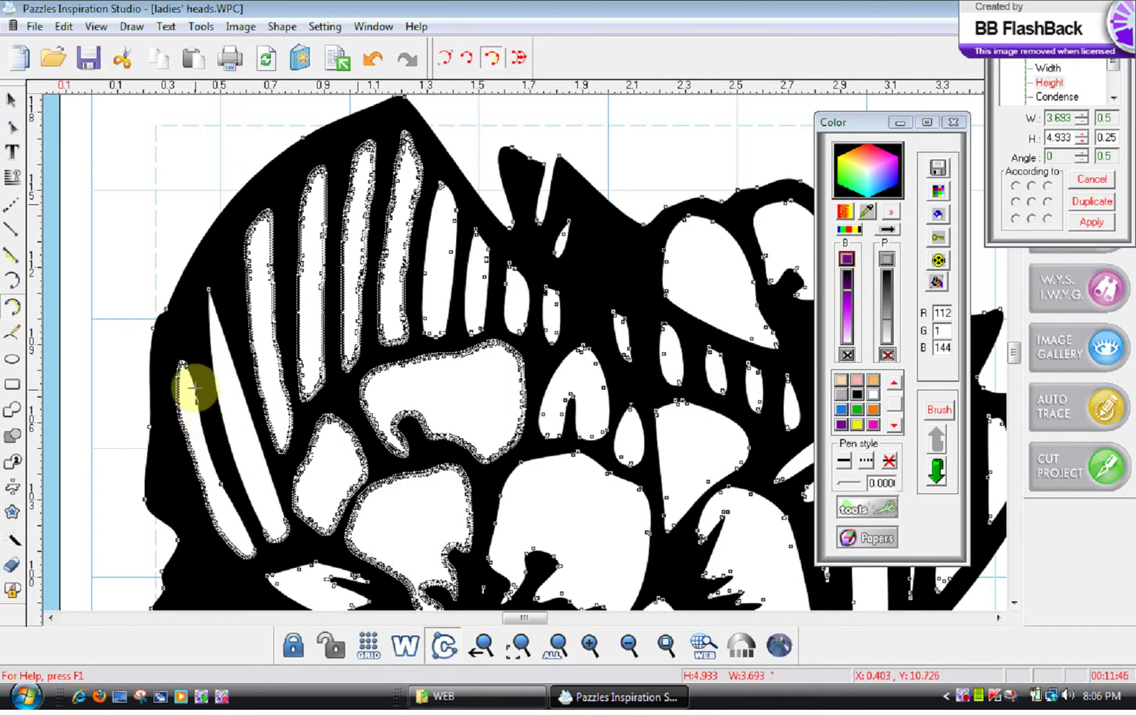
drag(193, 390, 198, 417)
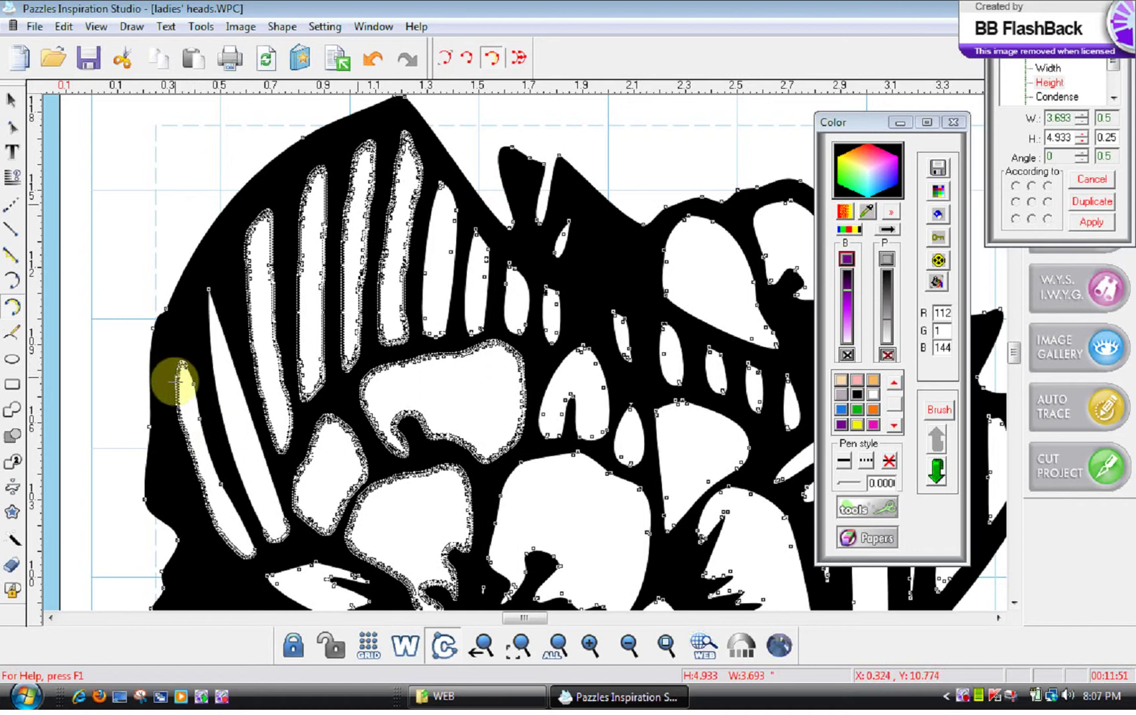
mouse_move(174, 382)
mouse_down()
mouse_move(211, 520)
mouse_move(240, 554)
mouse_up()
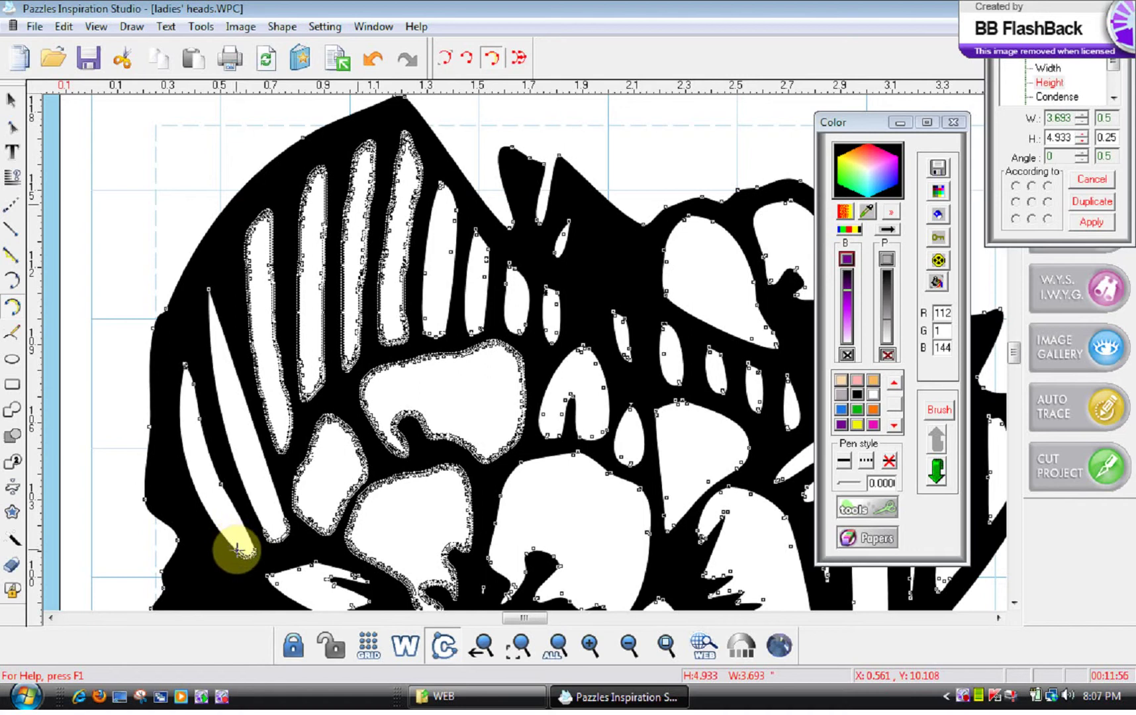
mouse_move(234, 544)
mouse_down()
mouse_move(244, 558)
mouse_move(254, 547)
mouse_up()
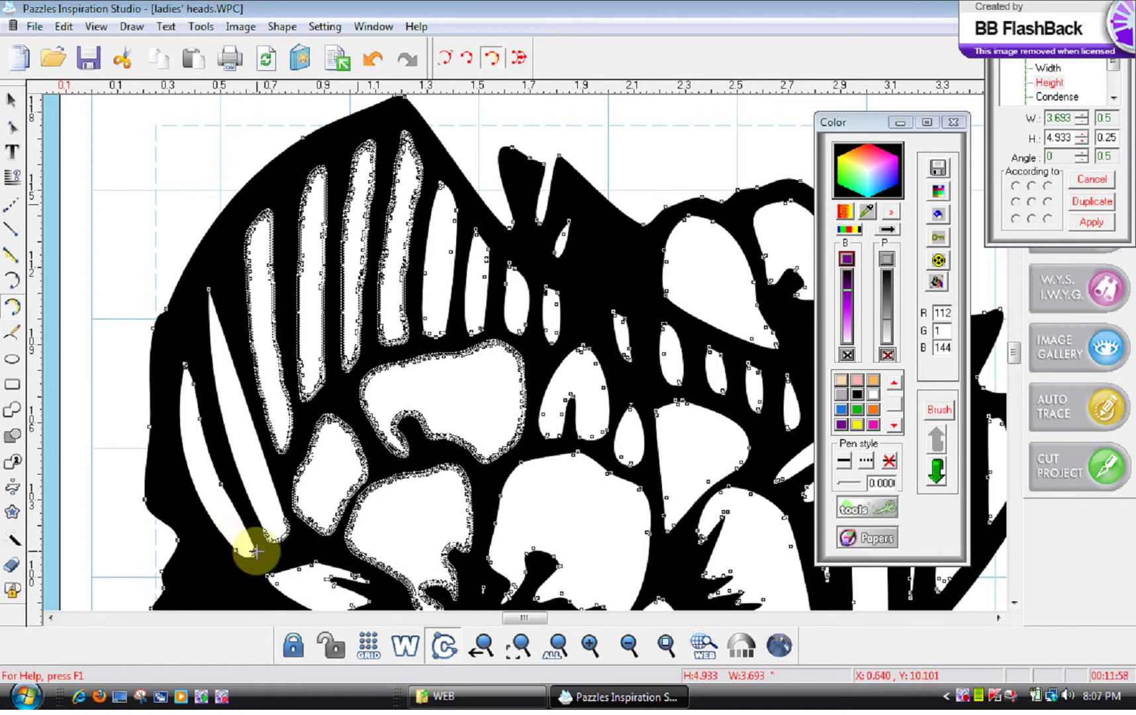
Step: Box-select the first hat's shapes and convert the head path to Bézier curves
click(15, 102)
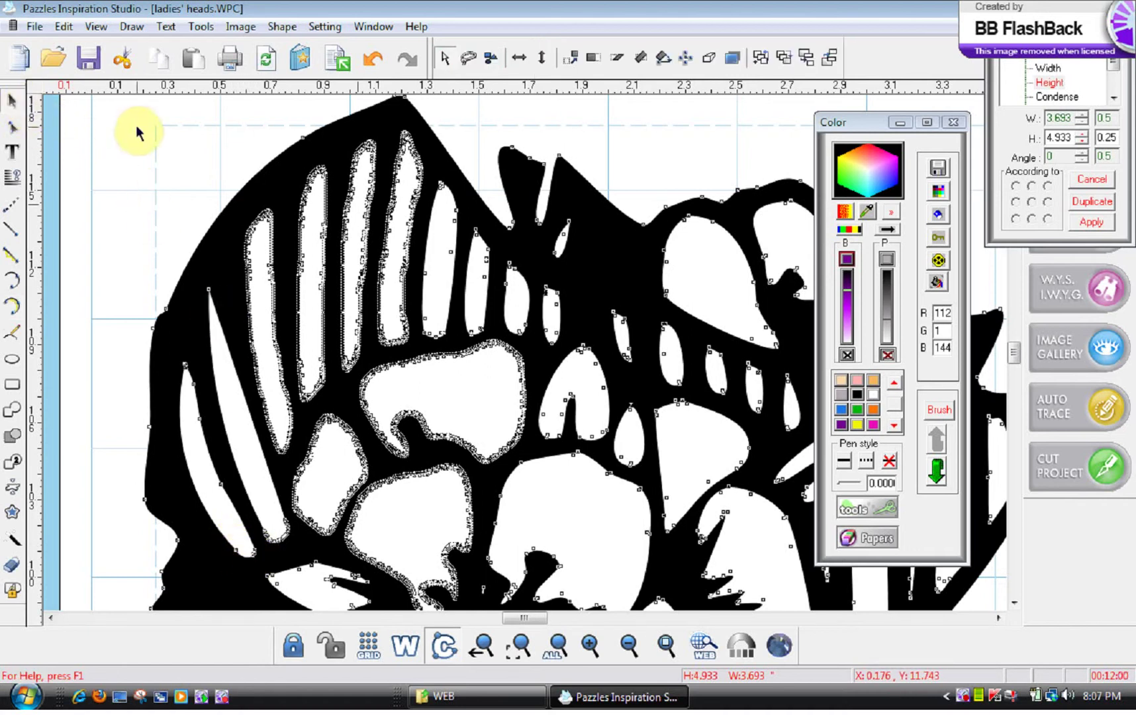
drag(132, 113, 508, 441)
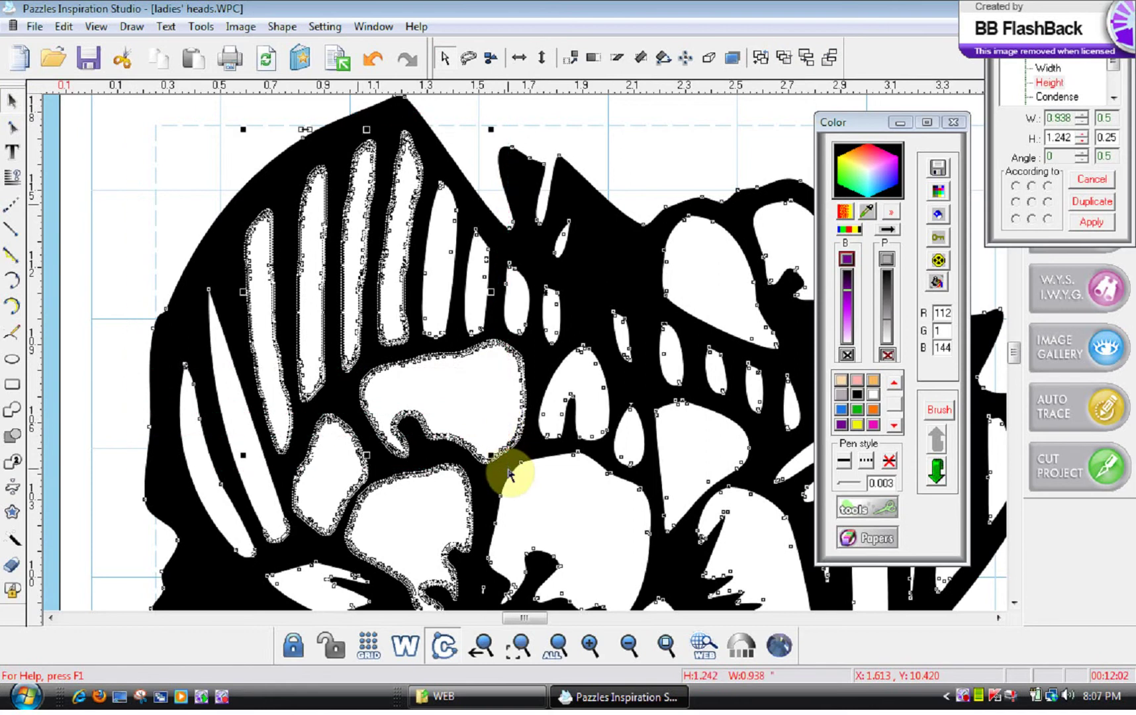
click(292, 25)
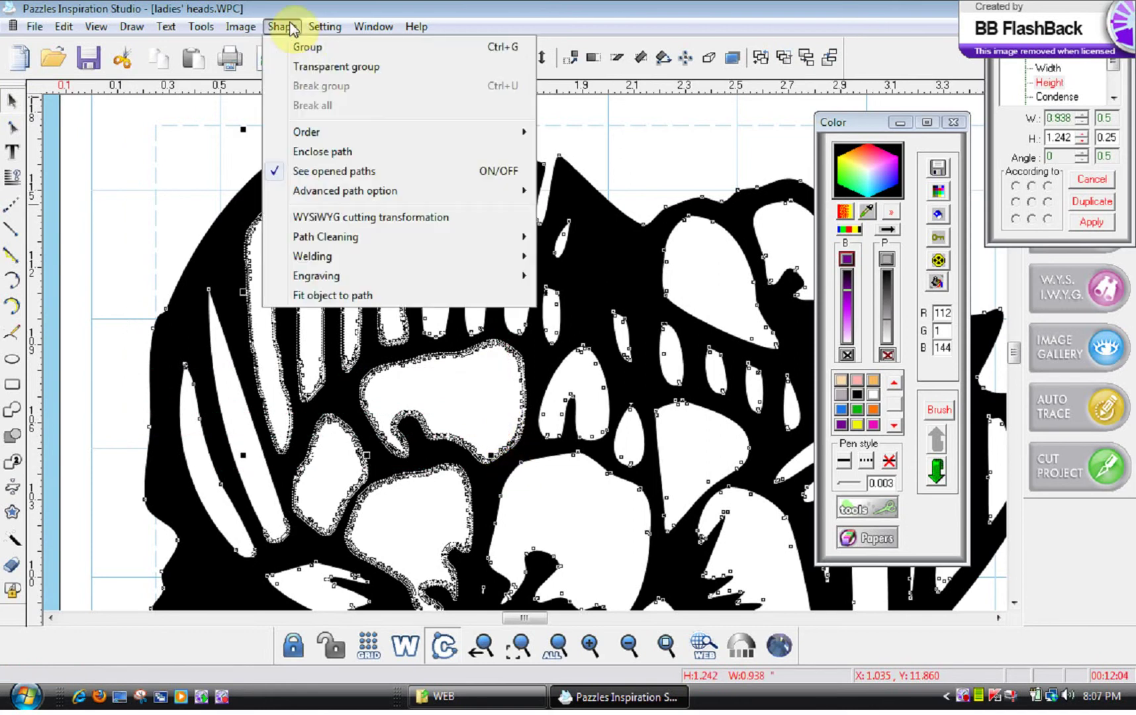
mouse_move(398, 190)
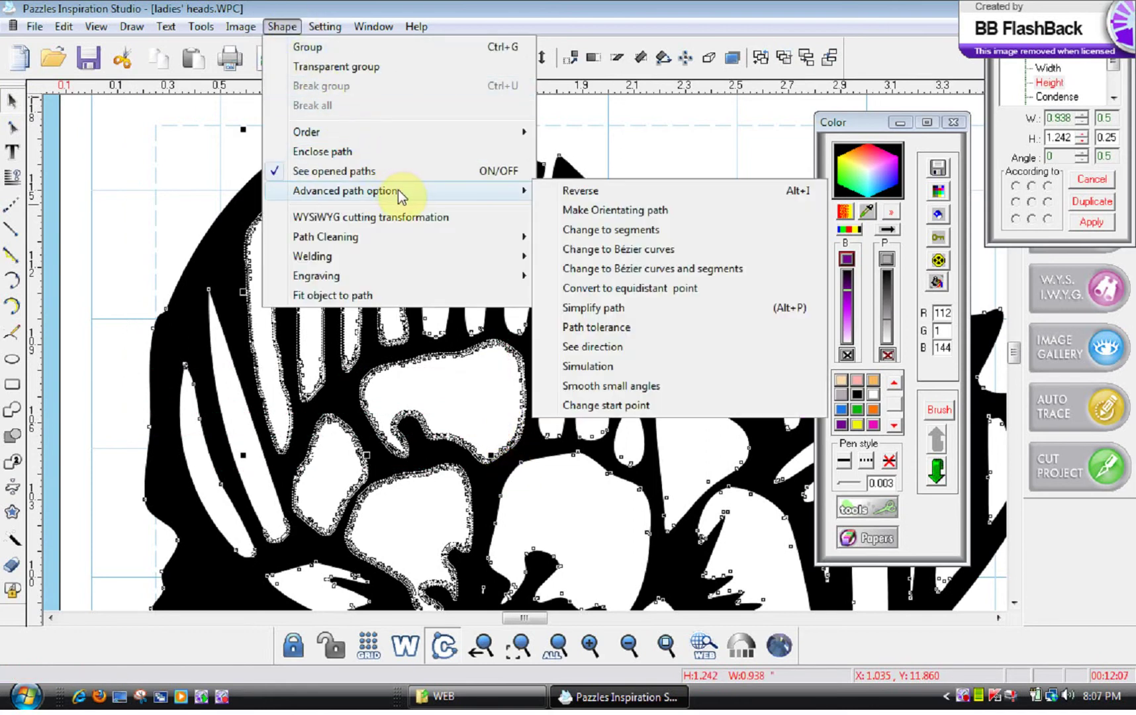
click(603, 249)
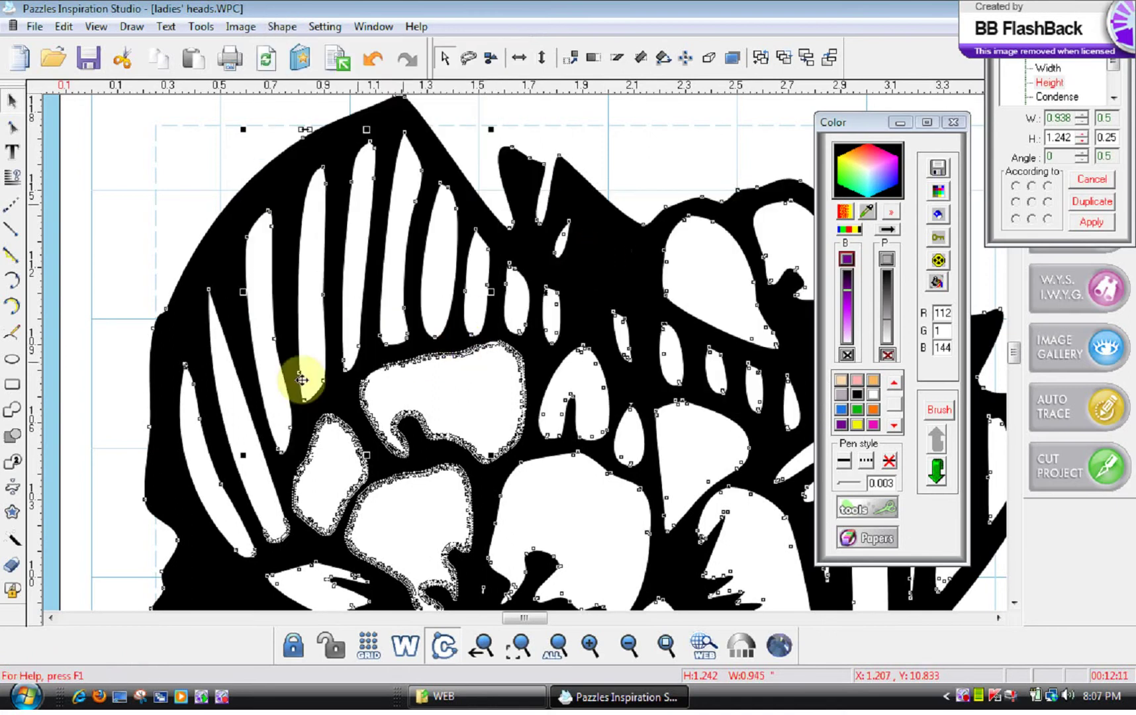
Step: Select the next hat shape and convert it to Bézier curves as well
drag(156, 324, 611, 639)
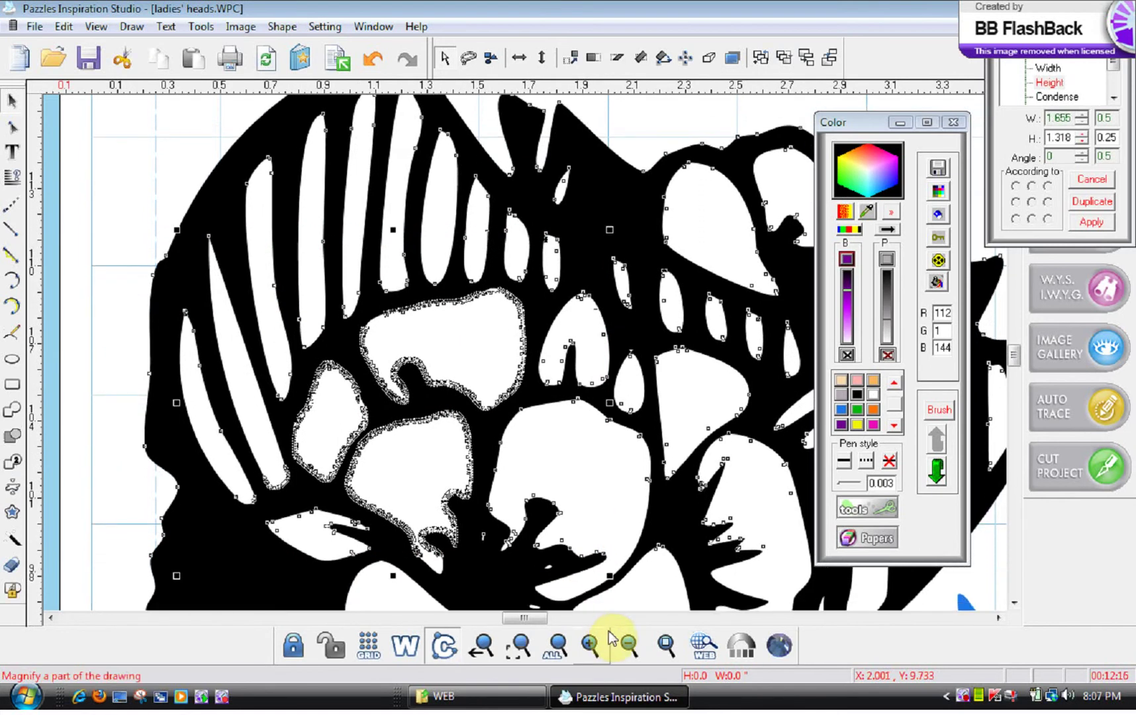
click(283, 26)
mouse_move(434, 194)
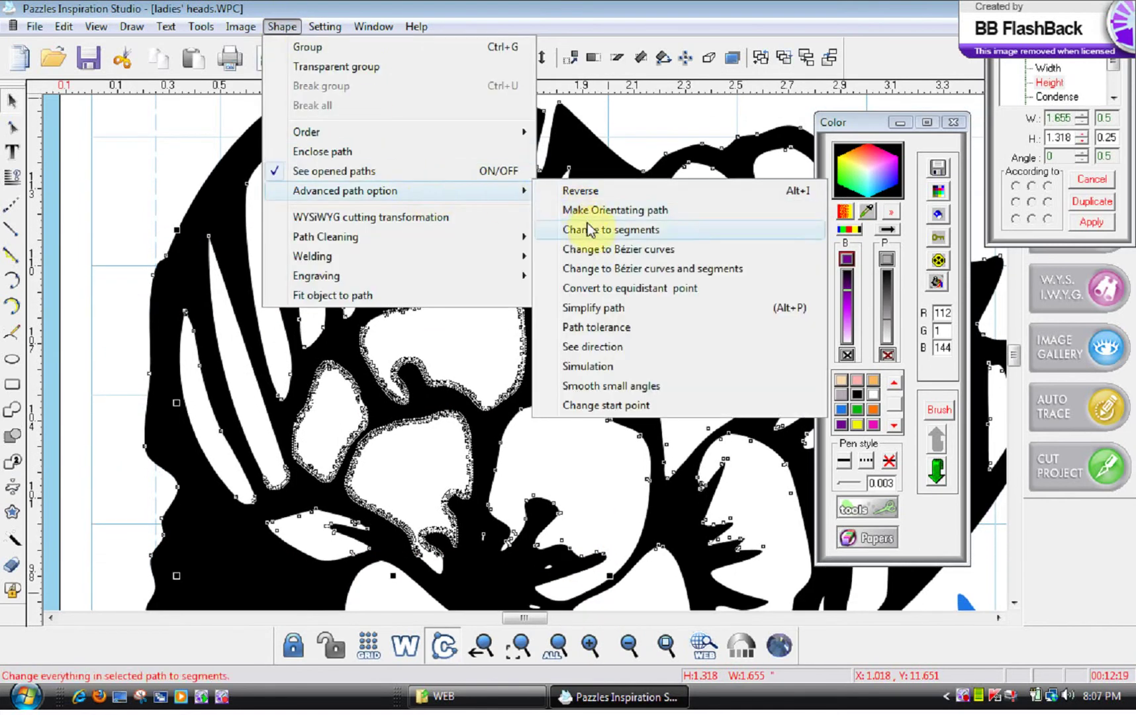
click(587, 255)
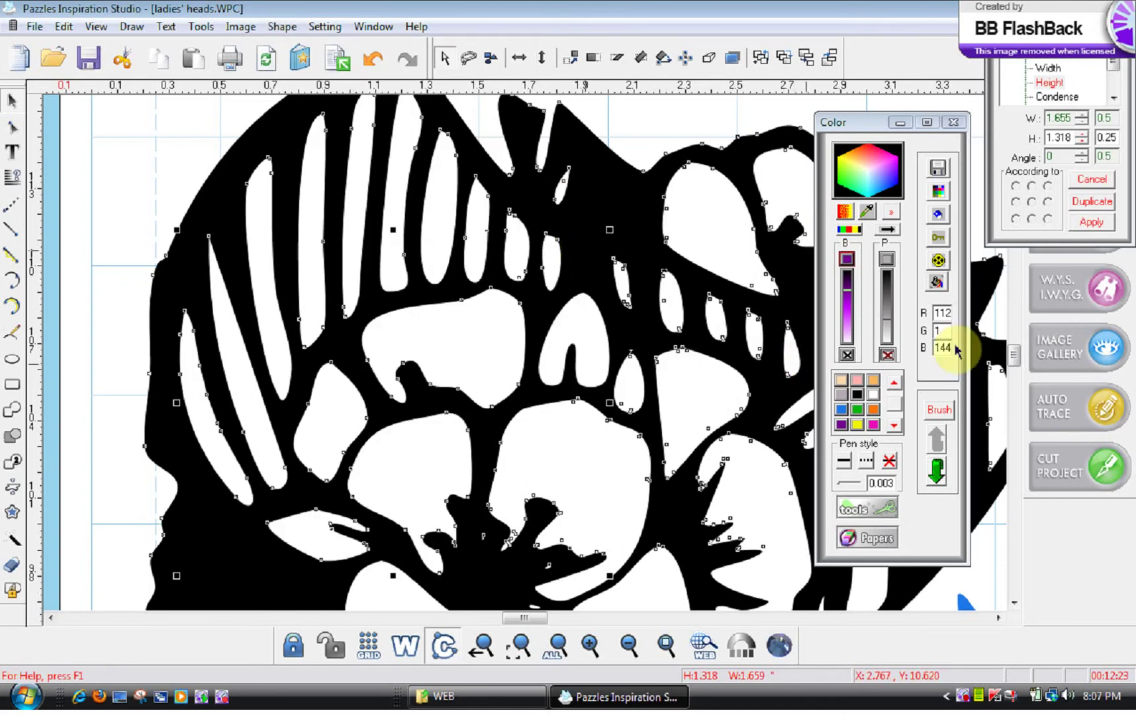
Step: Convert the flower-centre paths to Bézier curves, then view the whole mat with nothing selected
drag(1014, 350, 1016, 361)
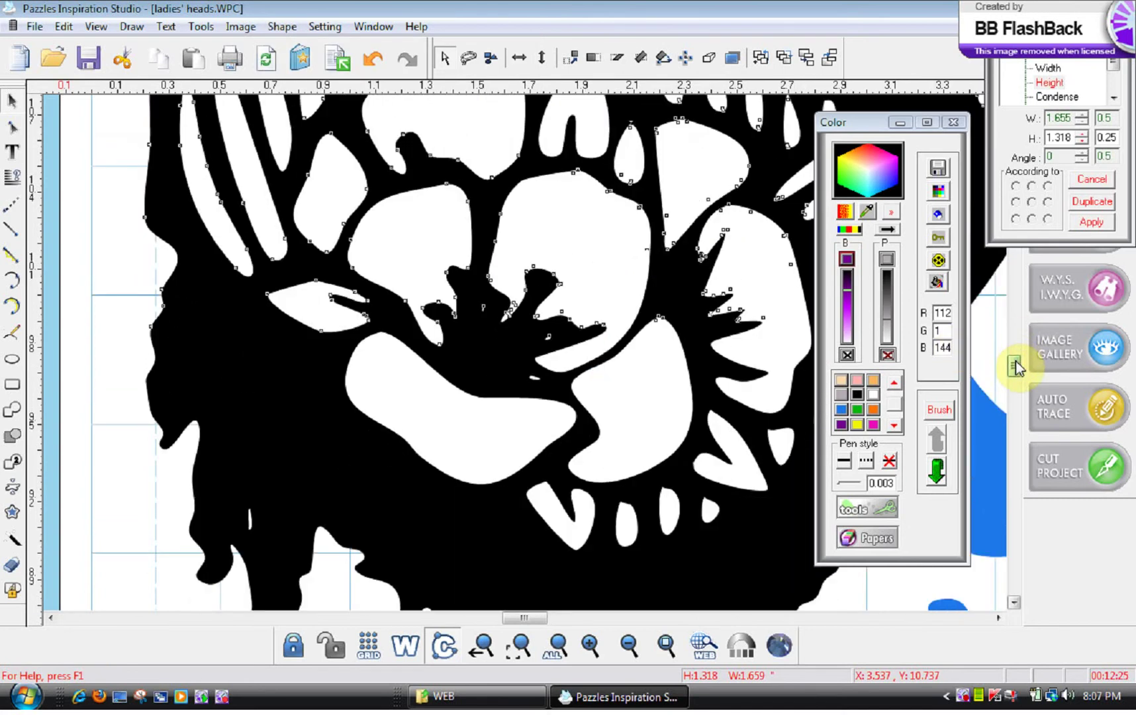
drag(76, 195, 686, 412)
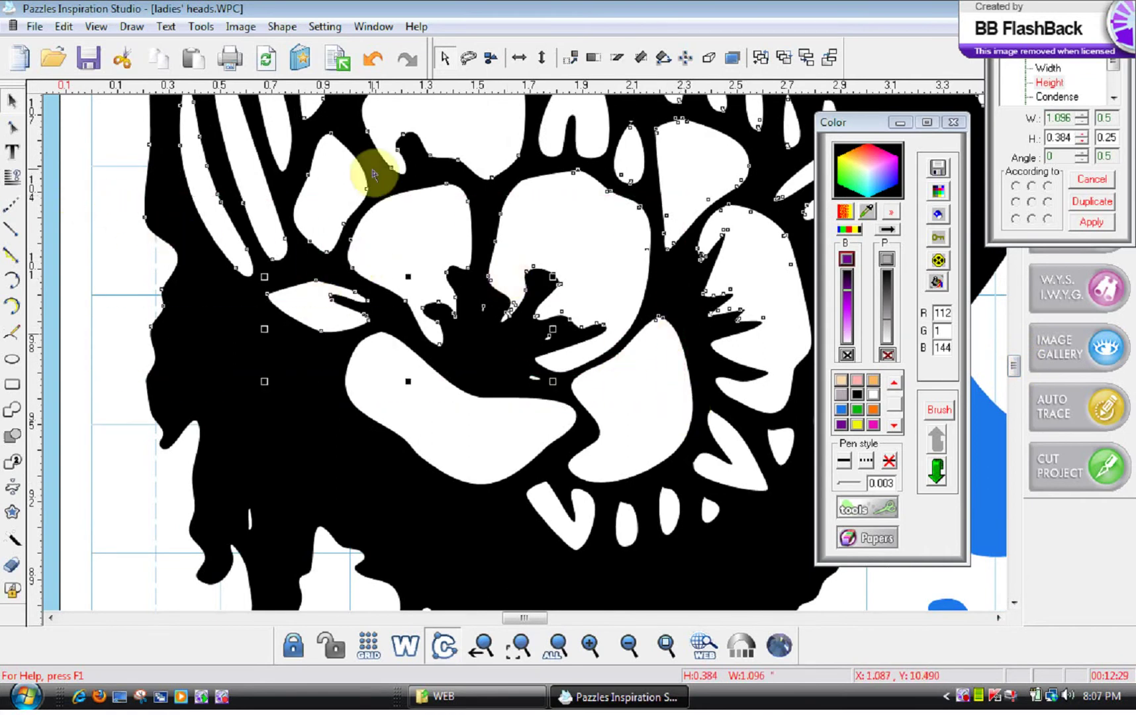
click(282, 30)
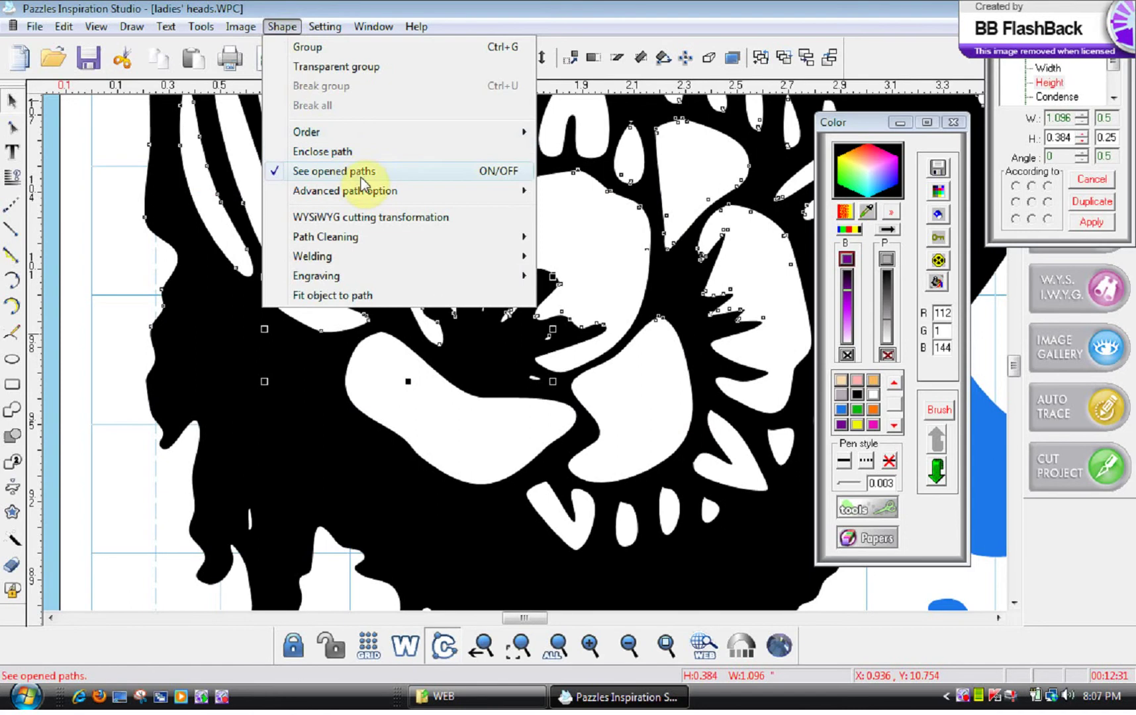
mouse_move(471, 192)
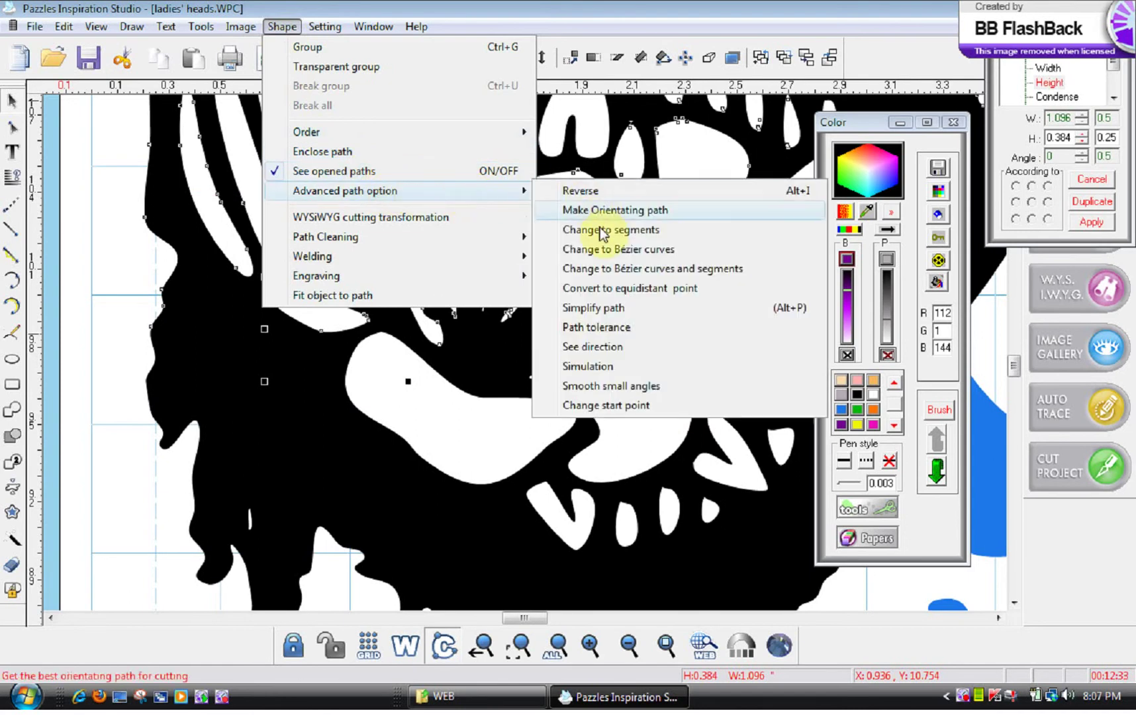
click(604, 258)
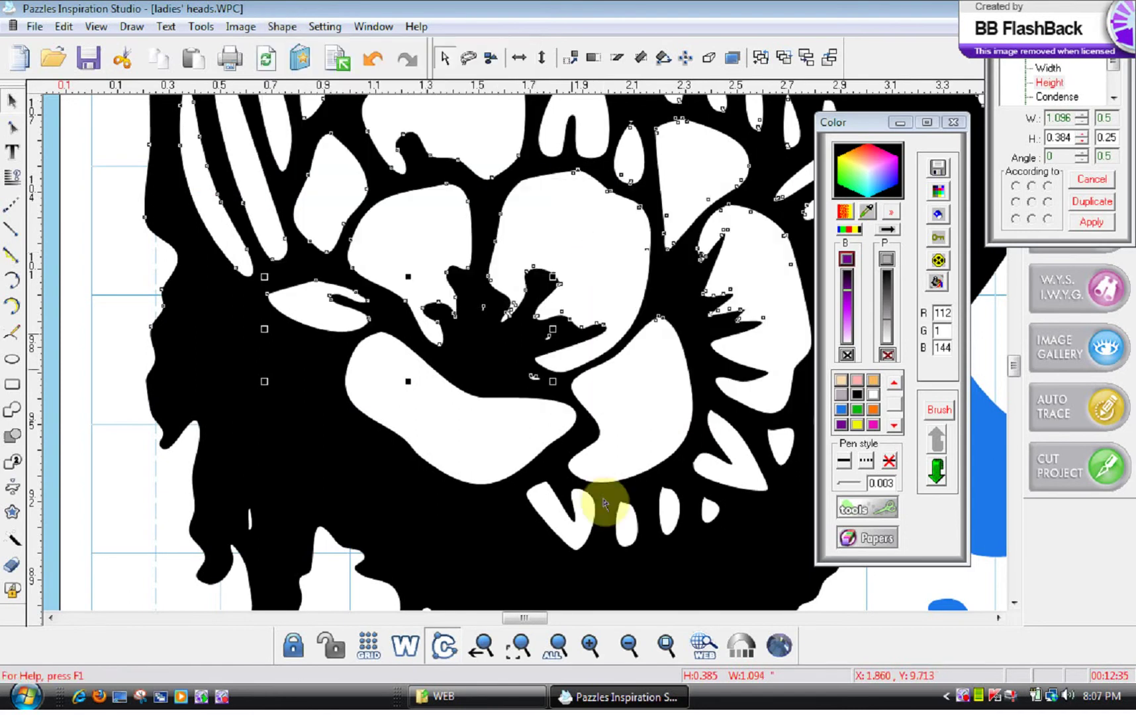
click(668, 643)
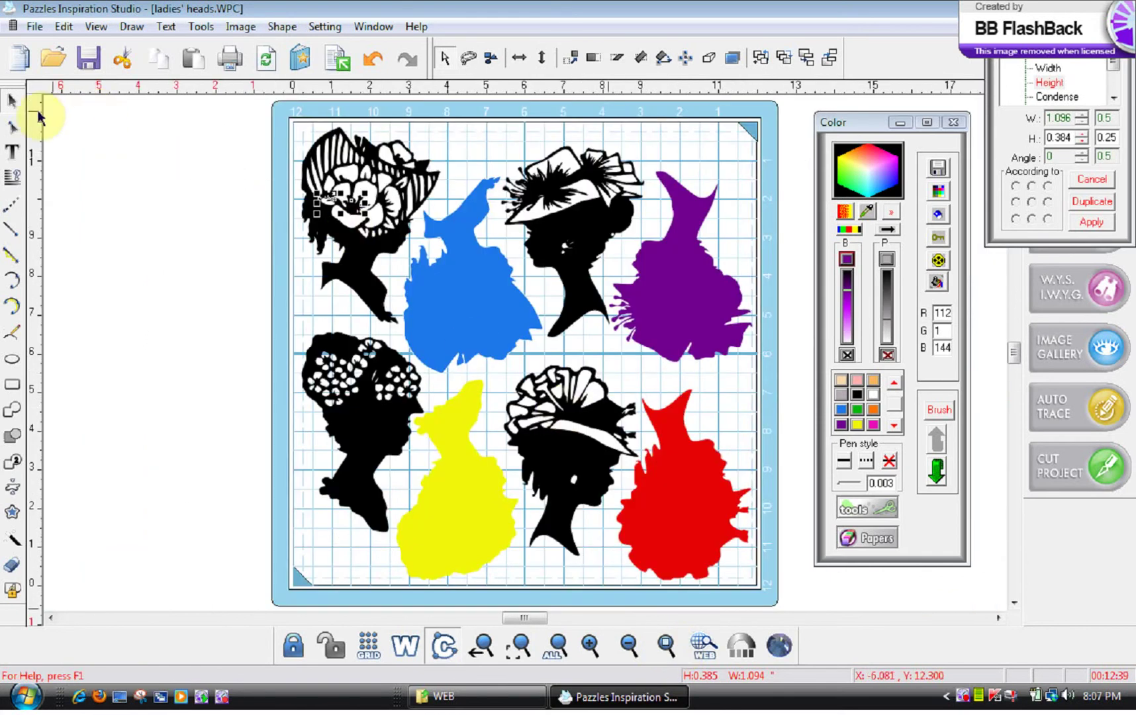
click(108, 138)
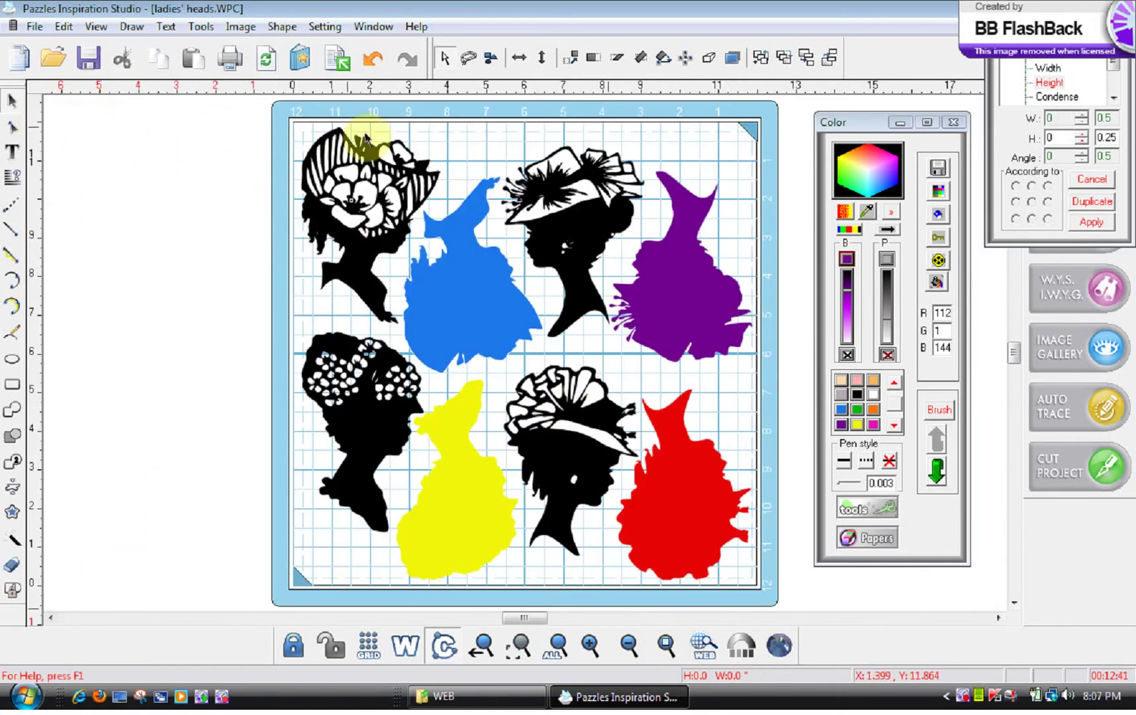
click(587, 655)
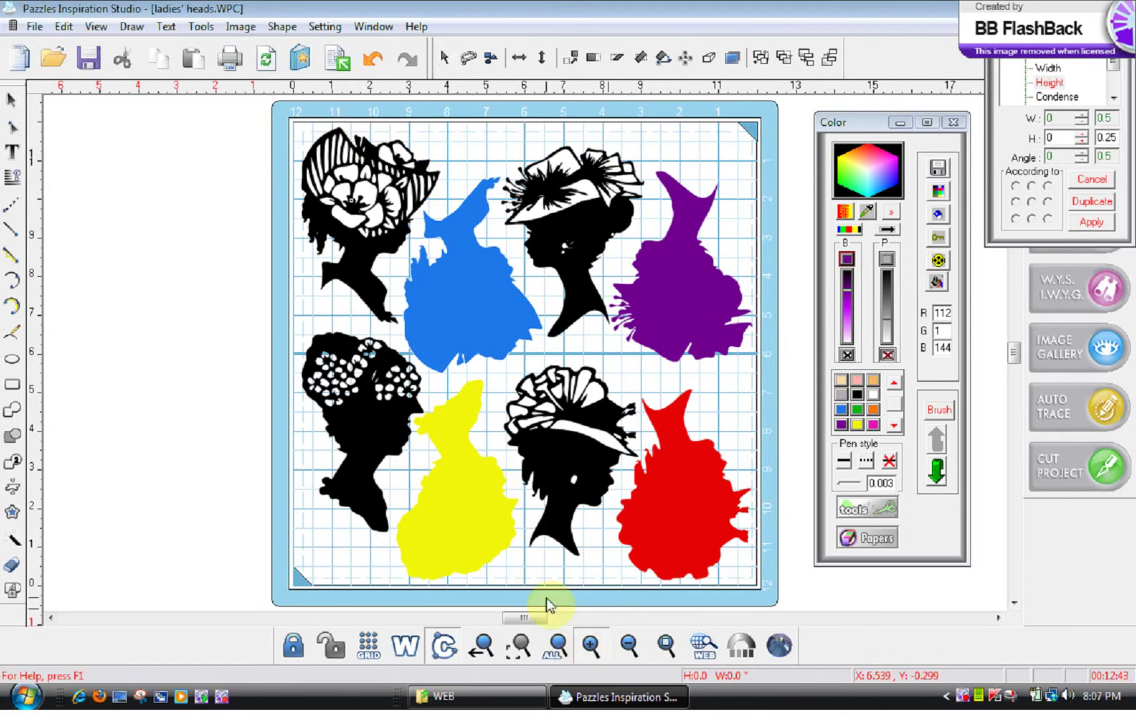
click(439, 223)
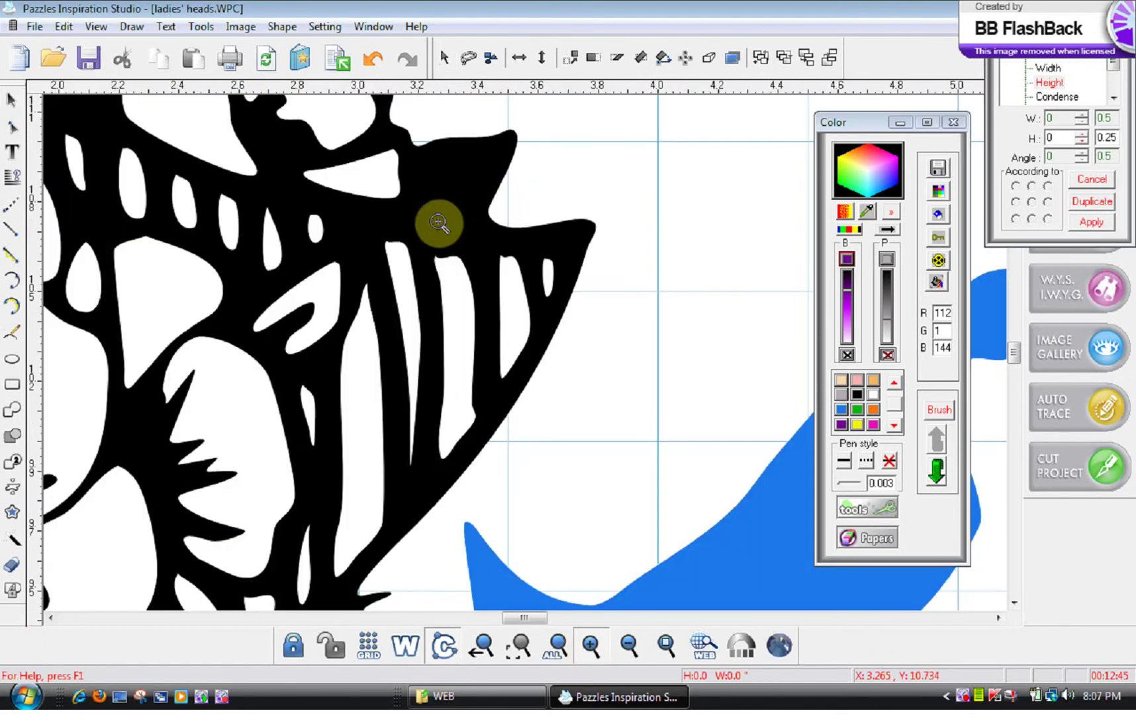
click(11, 100)
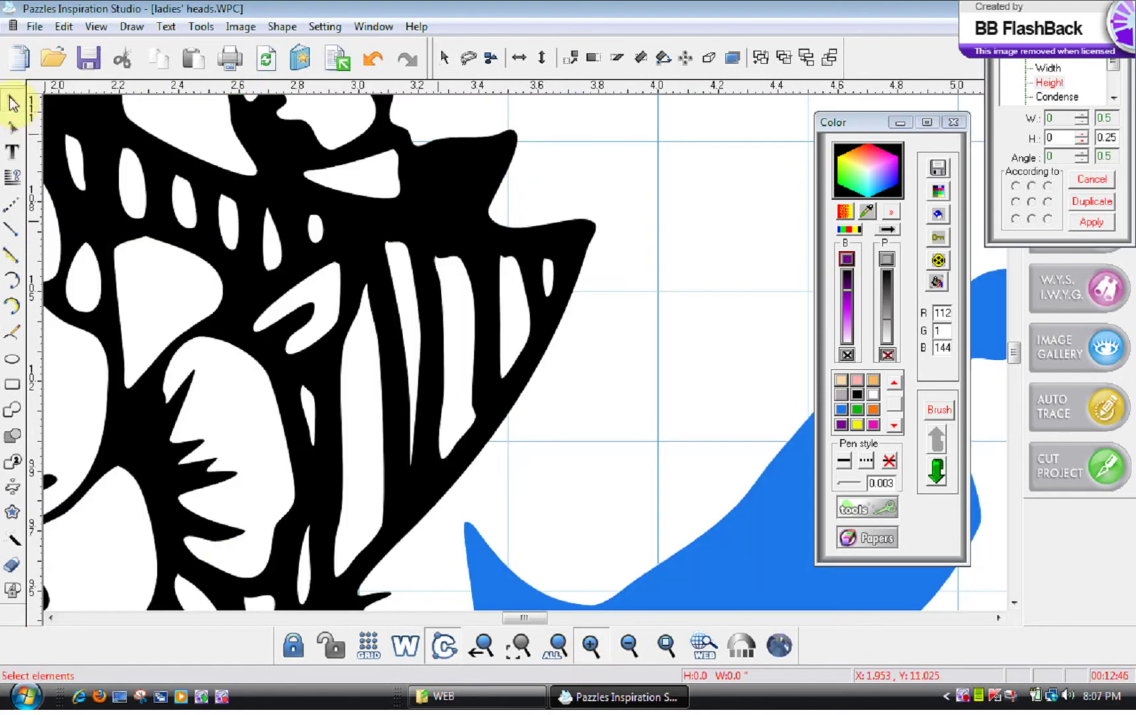
click(367, 309)
click(526, 303)
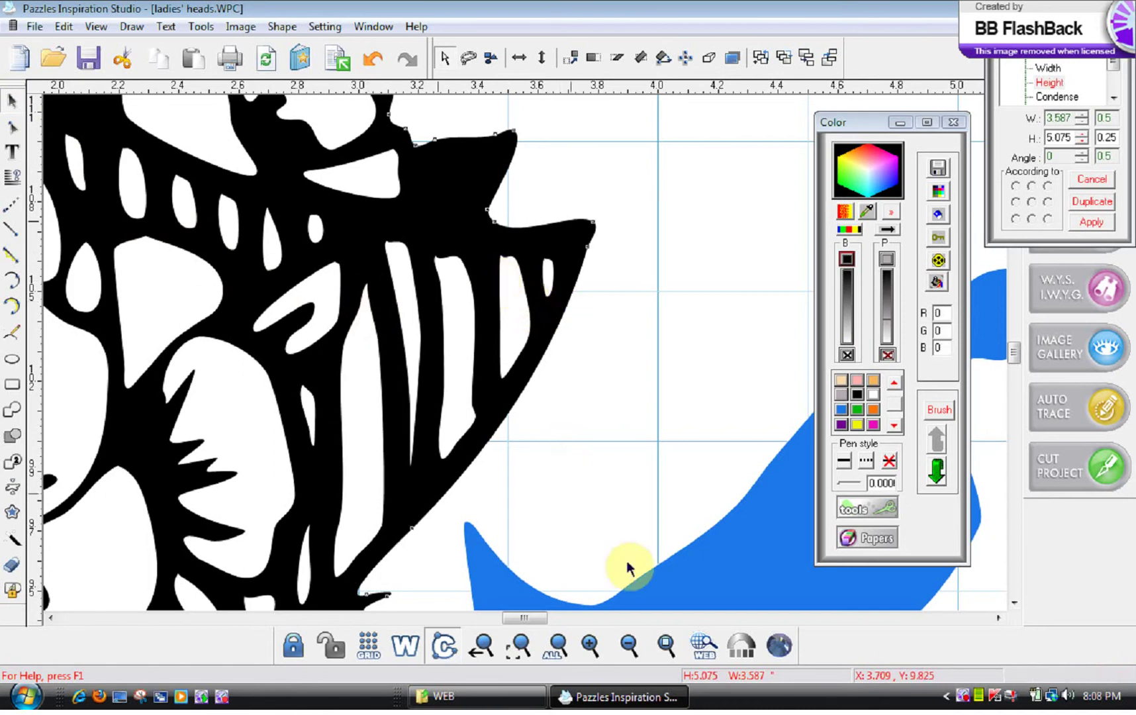
click(665, 644)
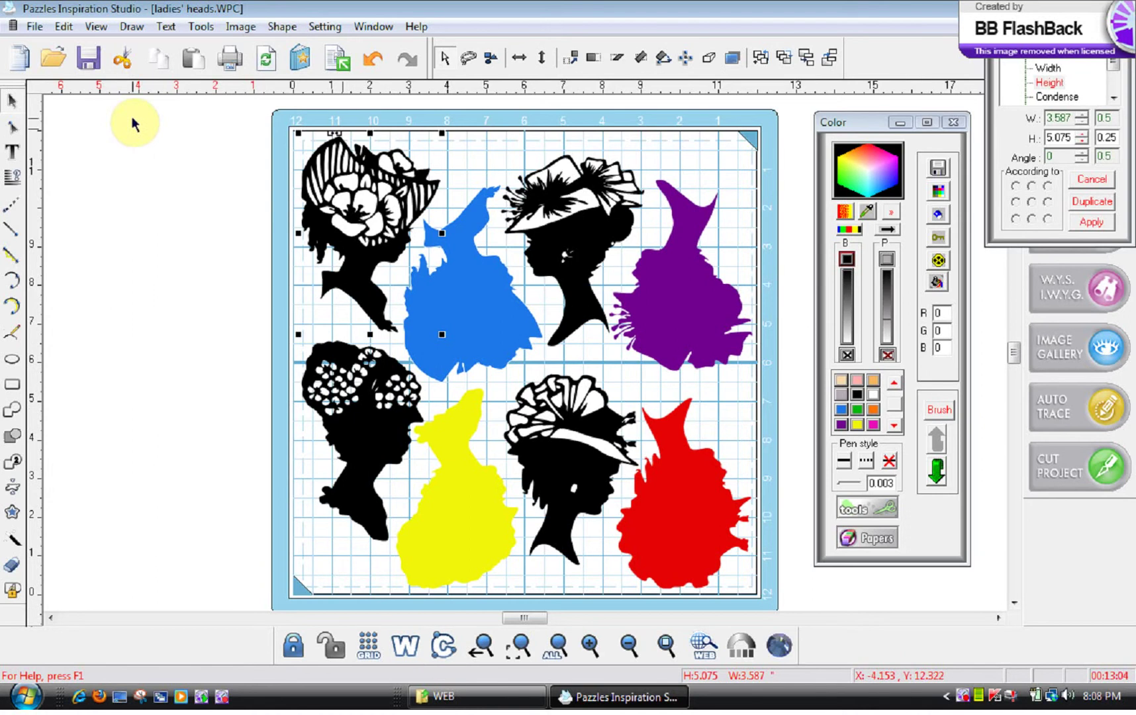
click(96, 28)
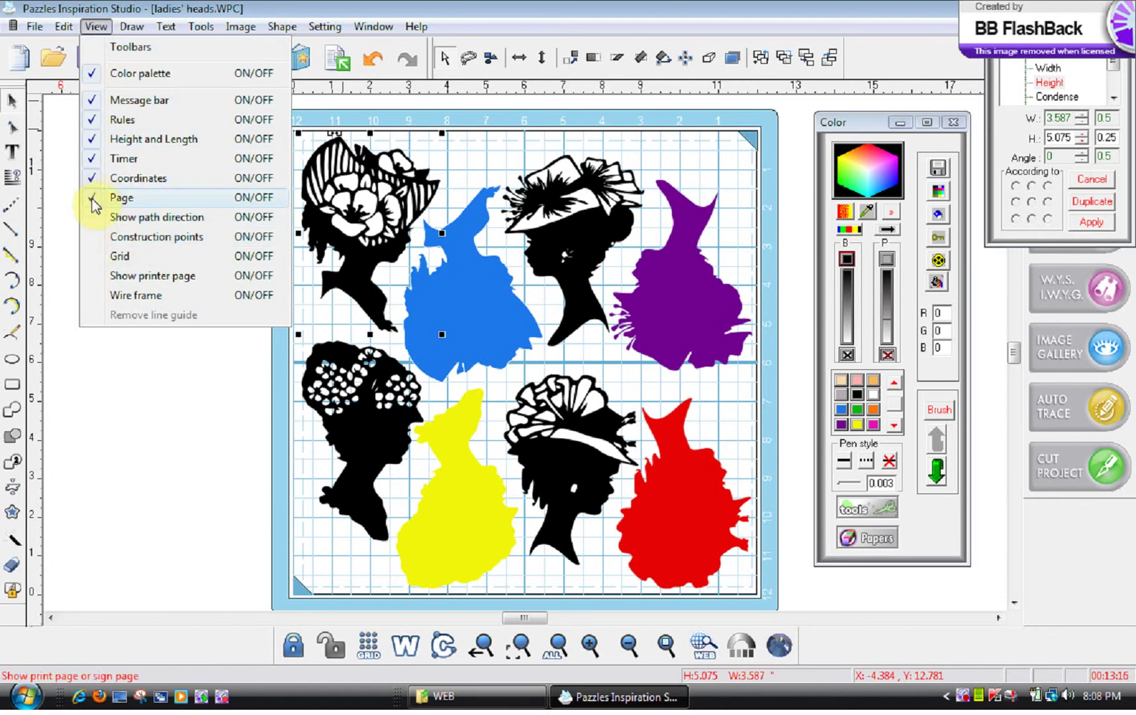
click(114, 237)
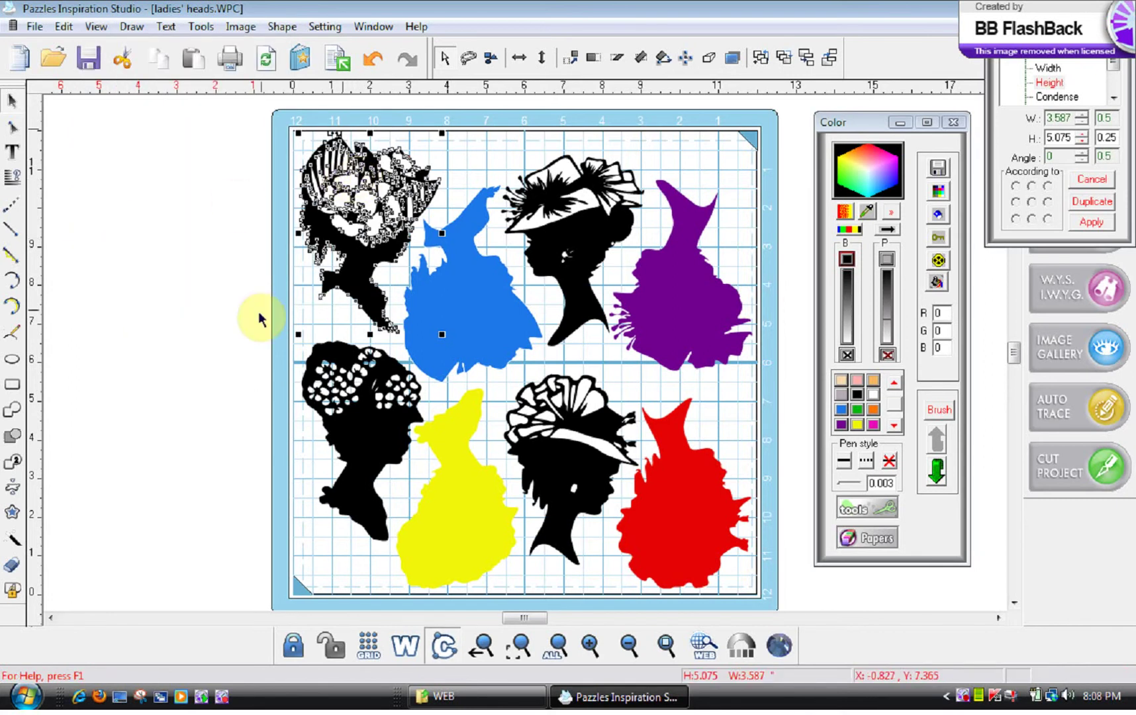
click(96, 30)
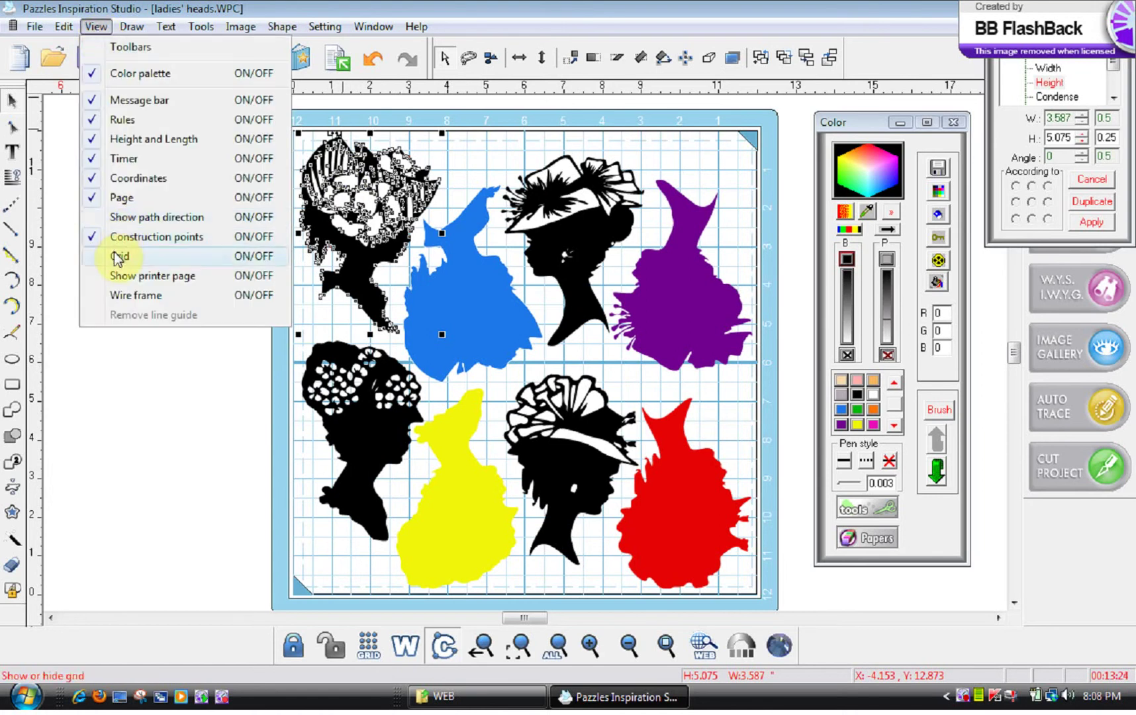
click(122, 237)
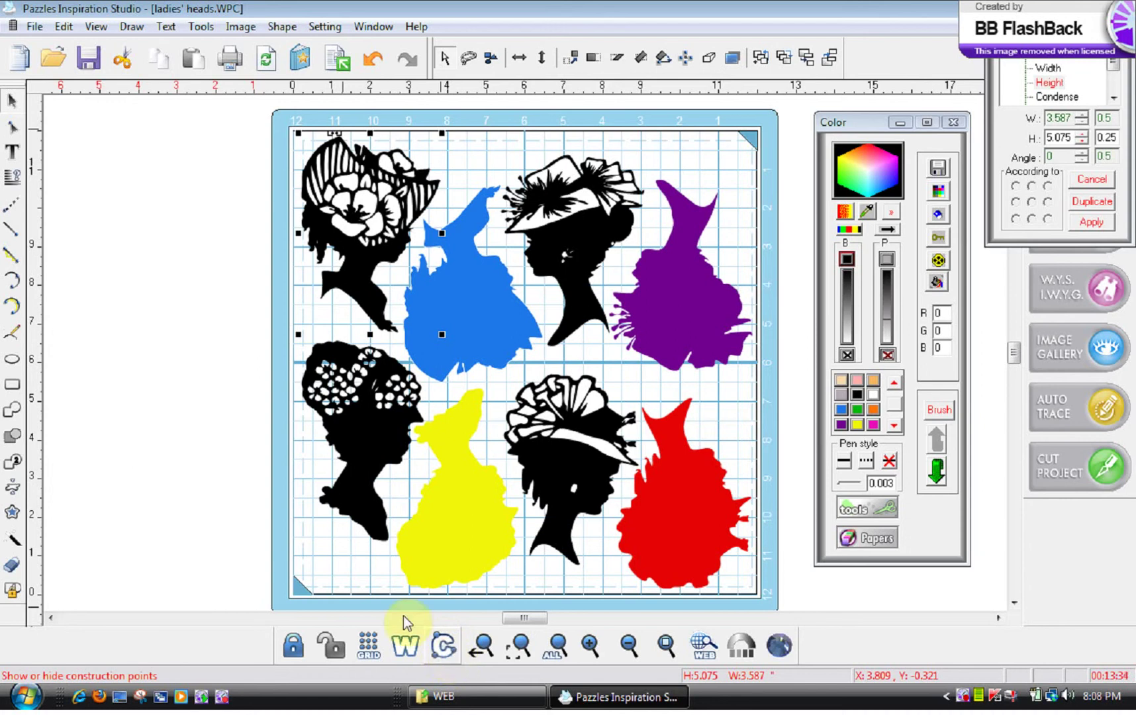
Step: Clear the selection, then select all four heads and four coloured dresses together (11.659 × 11.707)
drag(266, 110, 351, 179)
click(481, 338)
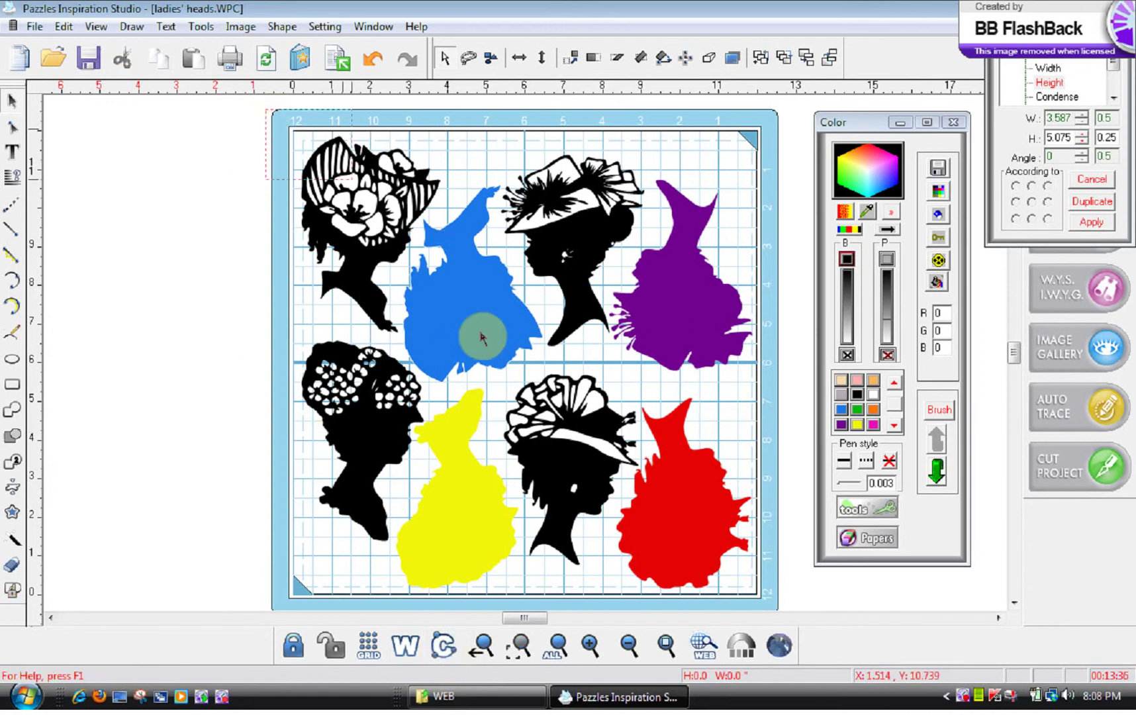
click(693, 535)
scroll(785, 604, down, 1)
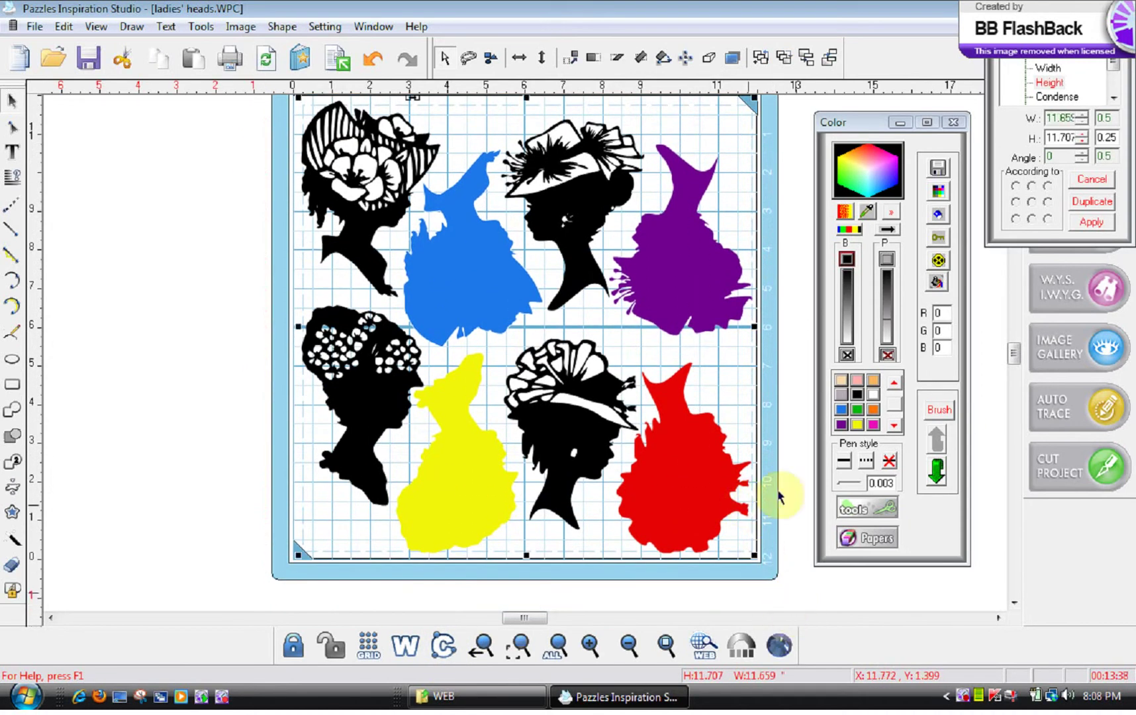
scroll(1014, 356, up, 2)
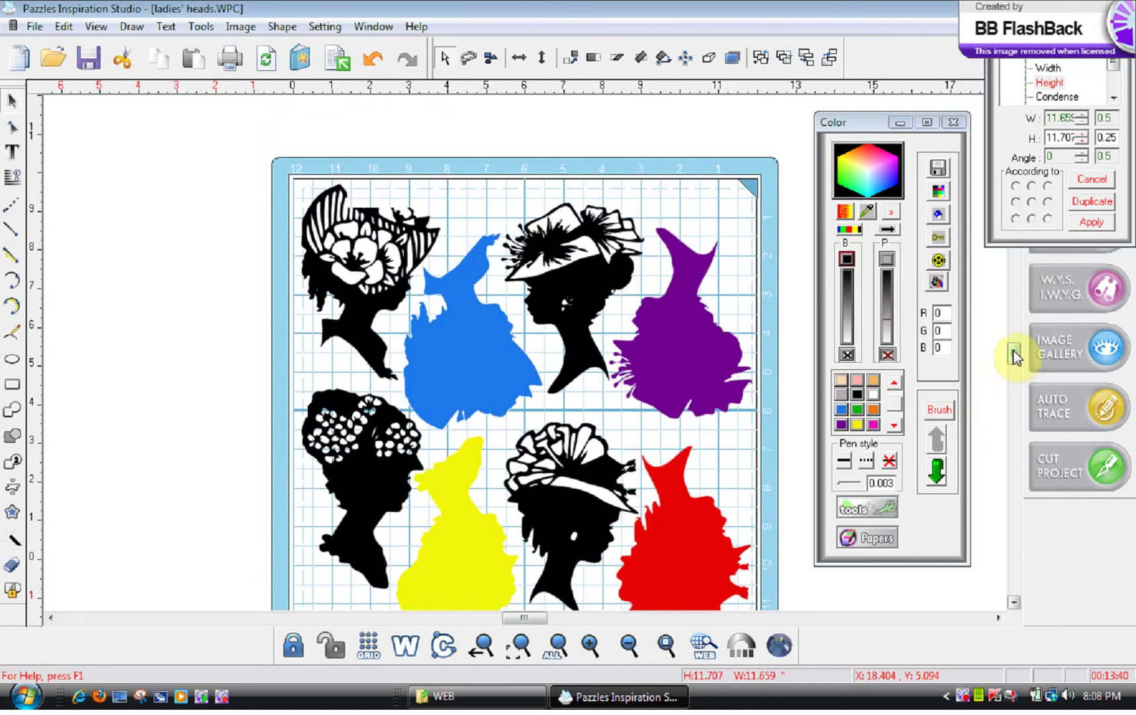
scroll(1015, 355, up, 2)
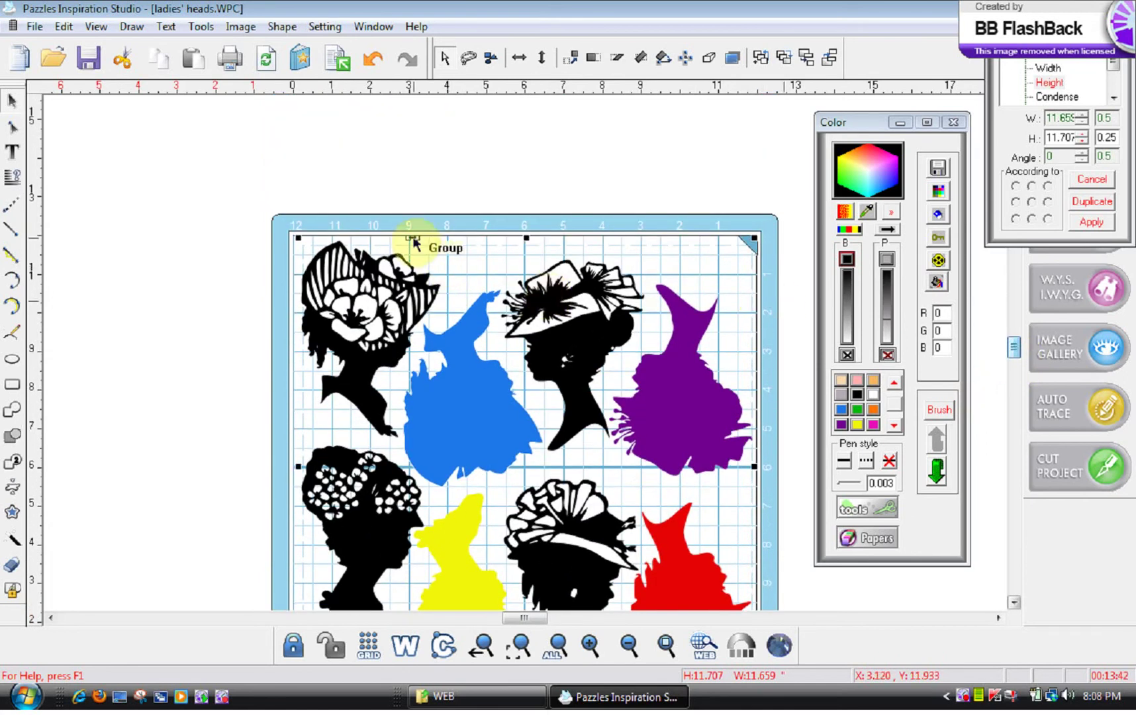